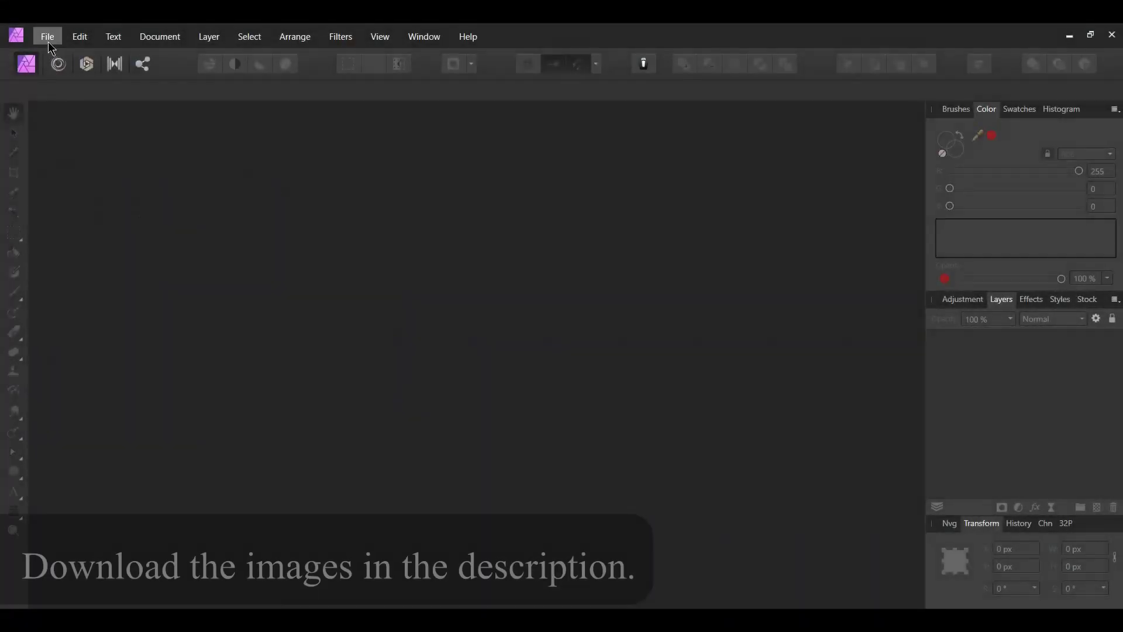
Create a new white 1920 × 1080 px document from the Web FHD 1080p preset.
left_click(48, 38)
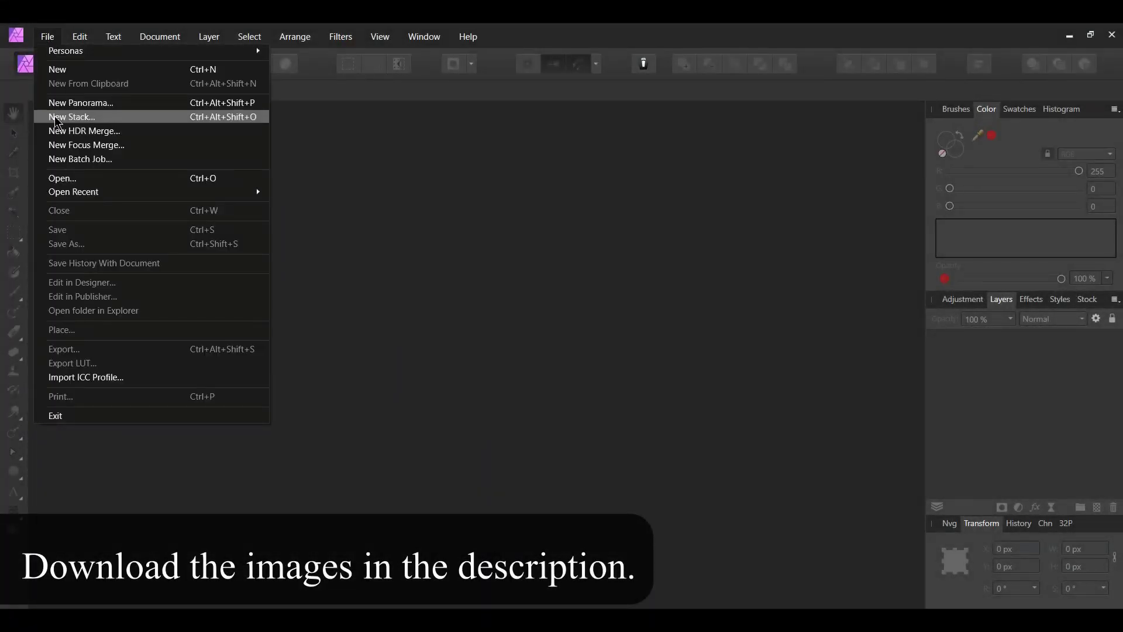
left_click(57, 71)
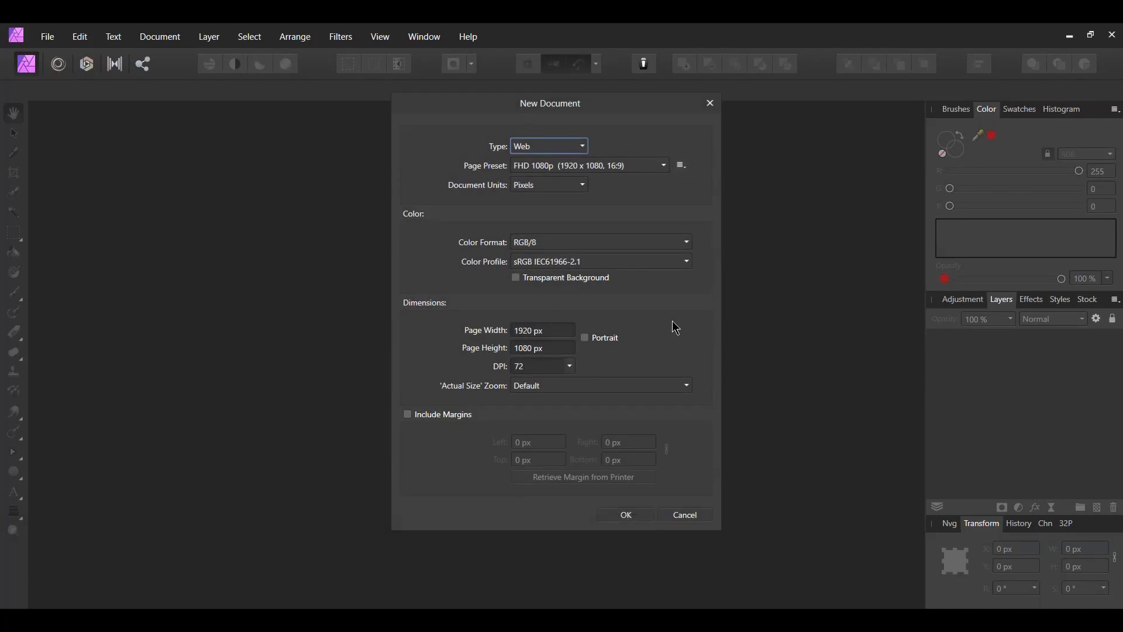
left_click(634, 516)
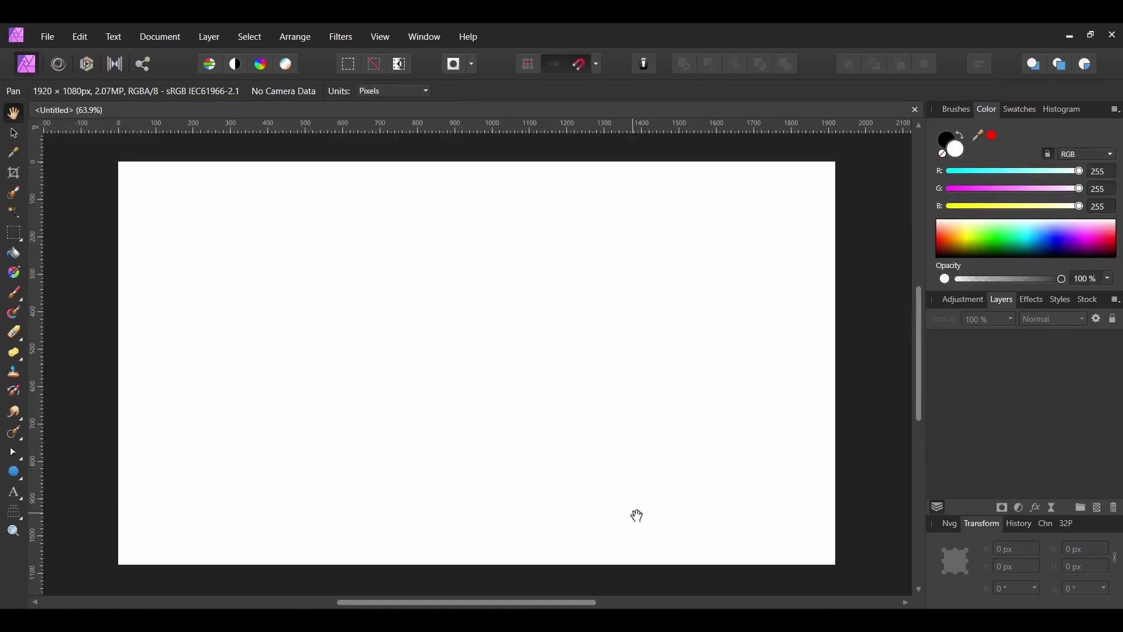
Add a large artistic text object containing the letter 'n' on the canvas.
left_click(13, 133)
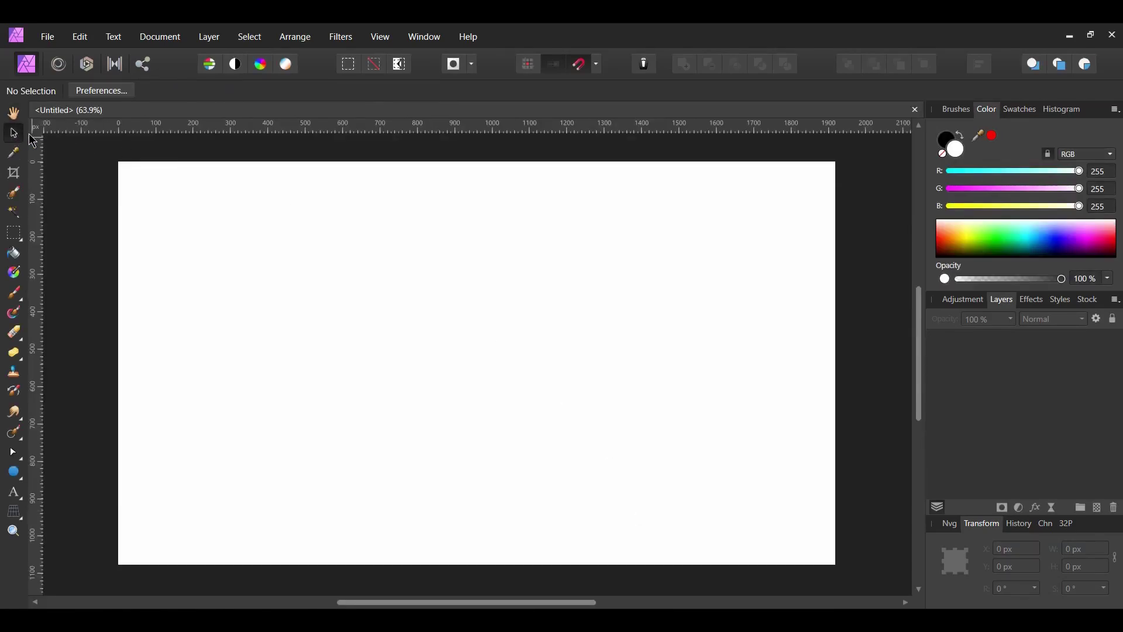
left_click(13, 492)
left_click(58, 495)
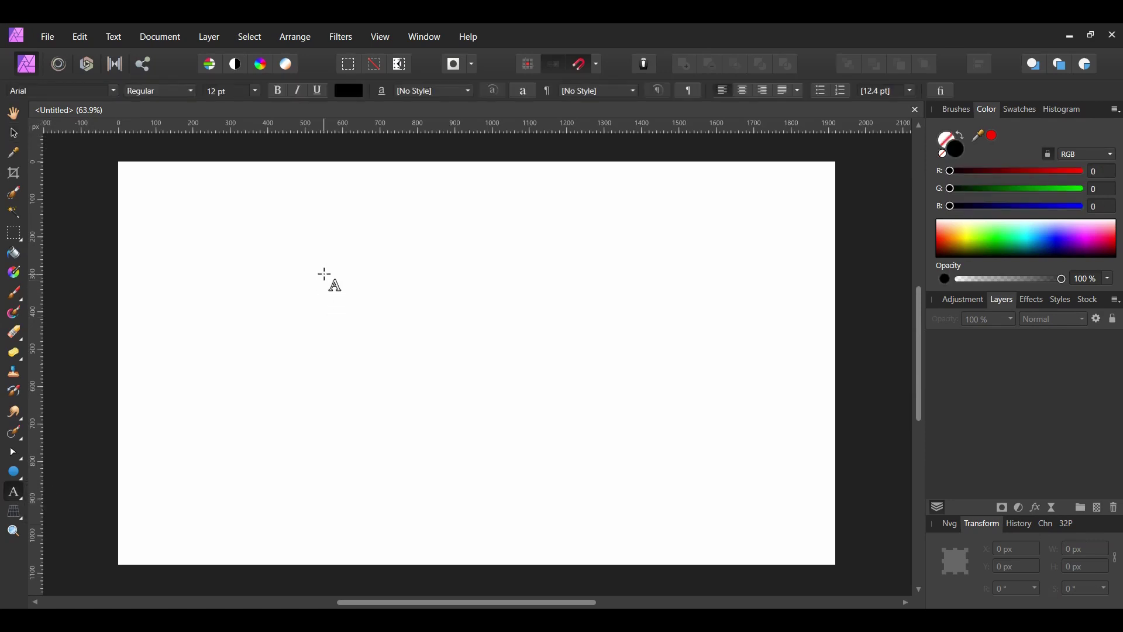
left_click_drag(322, 272, 403, 386)
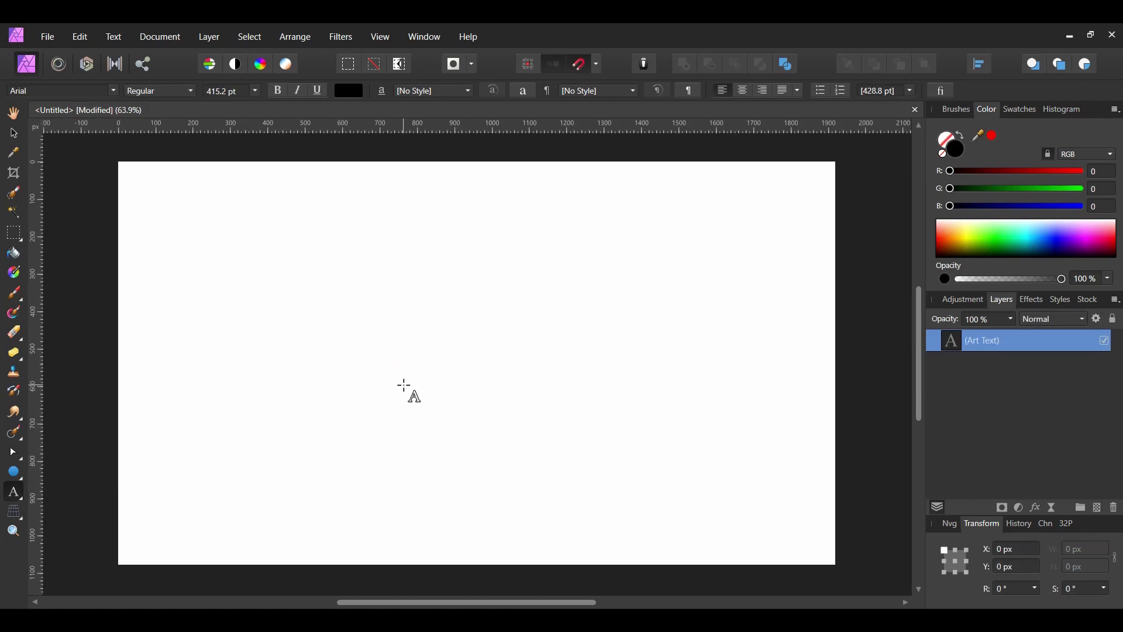
type("n")
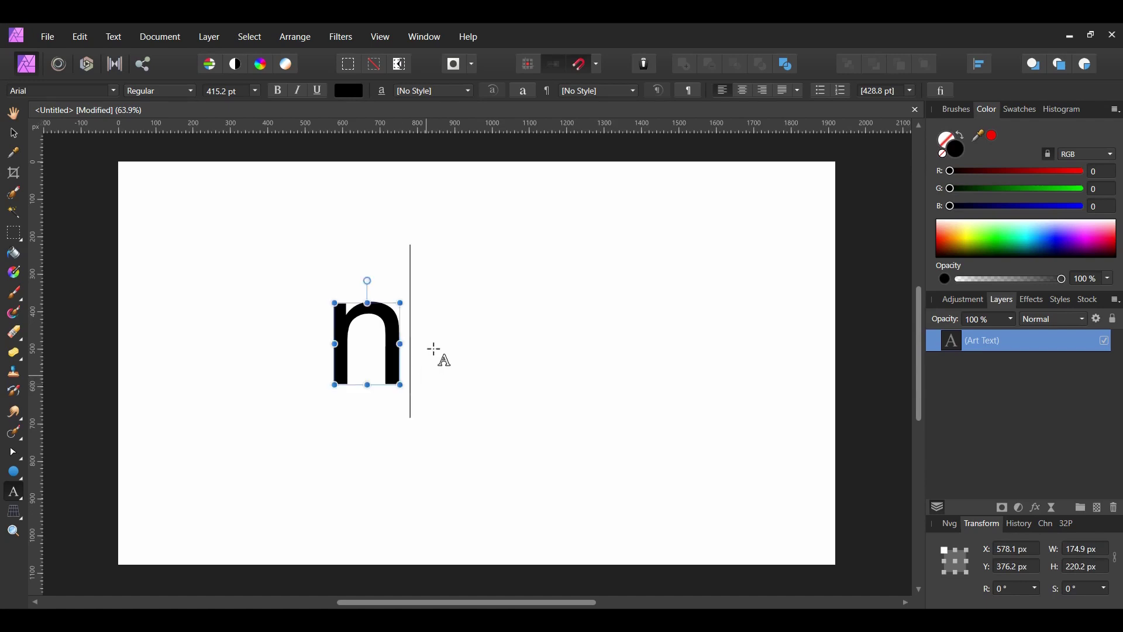
Try the Studebaker NF font in Bold for the letter n.
left_click(81, 92)
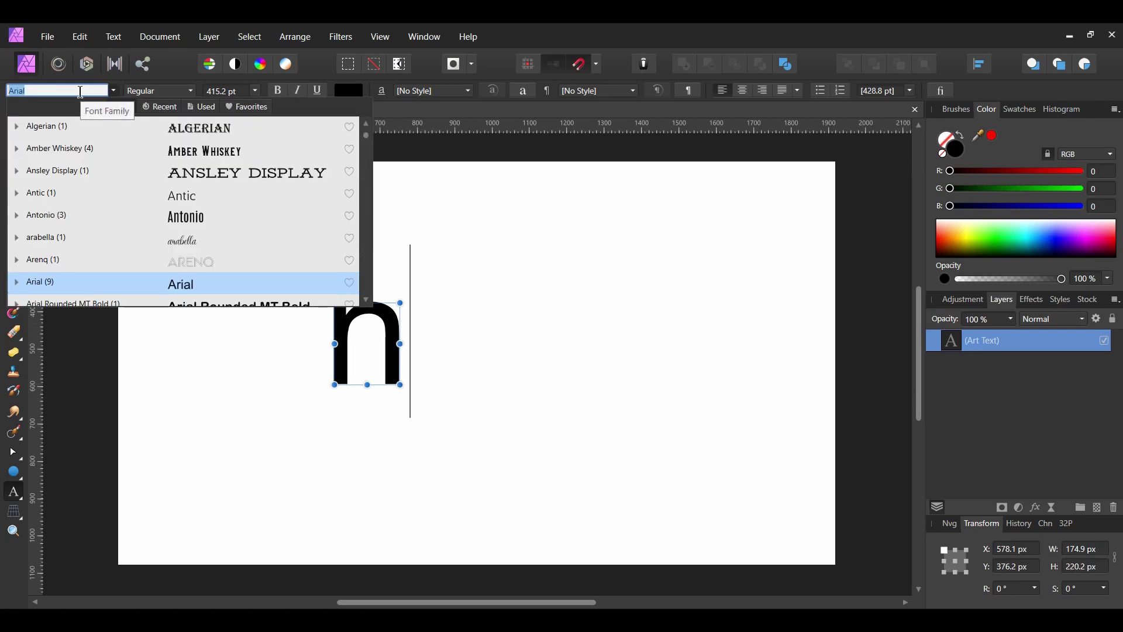
type("stu")
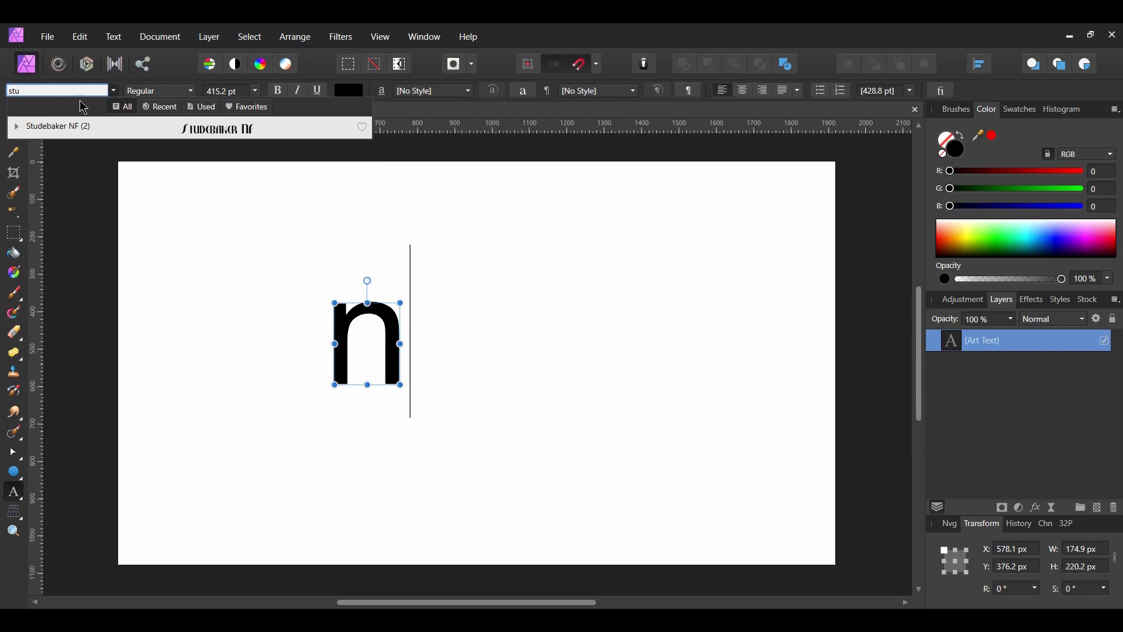
key("Return")
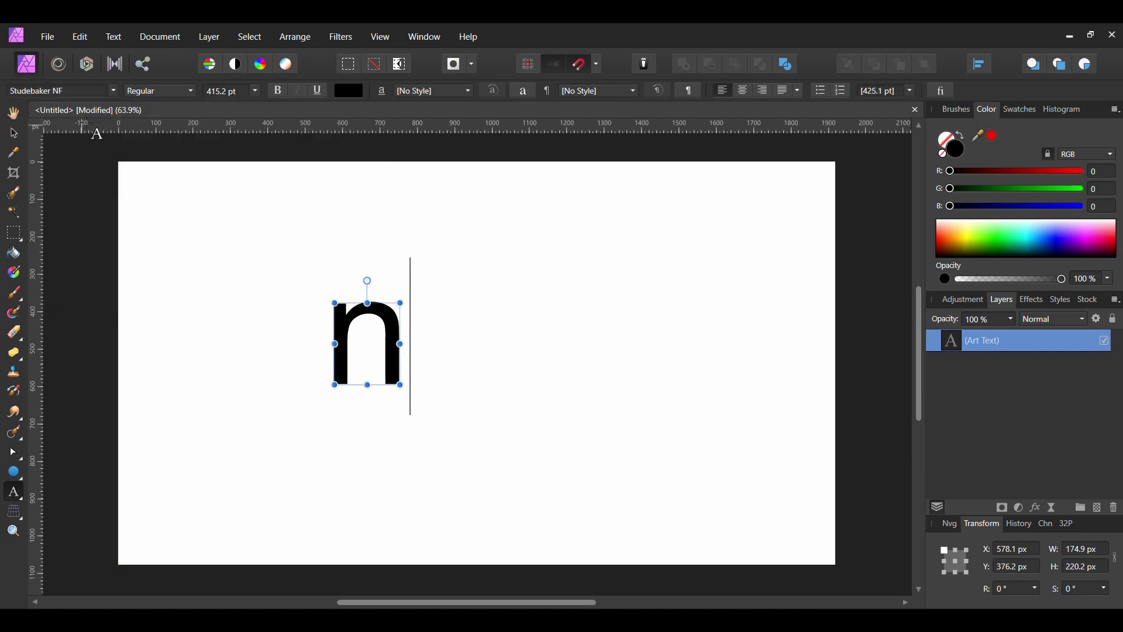
left_click(189, 92)
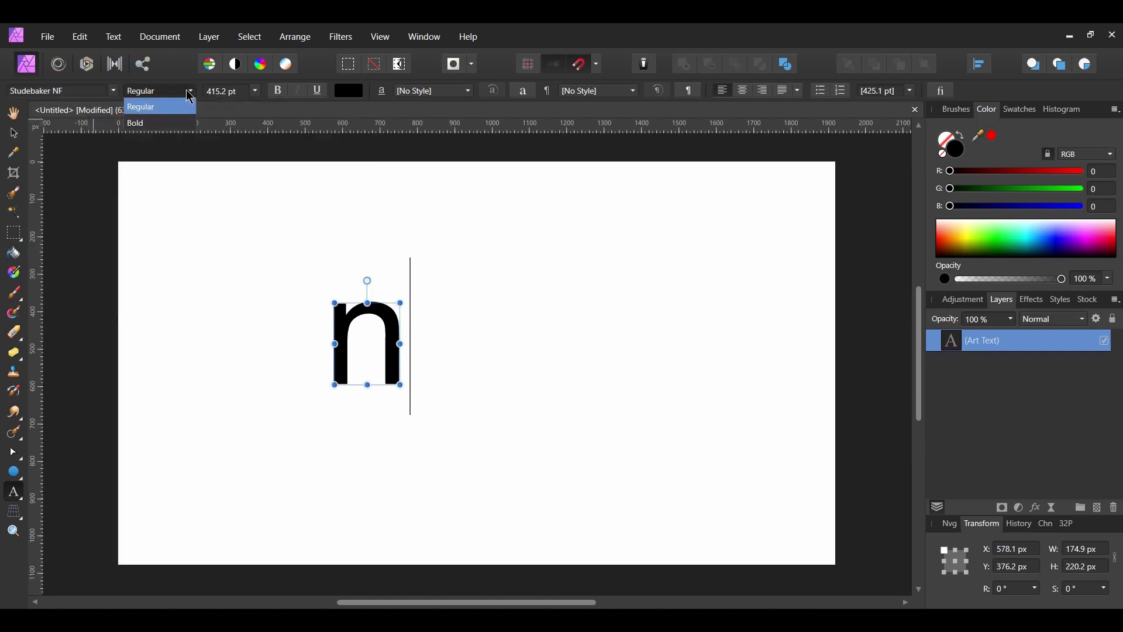
left_click(143, 124)
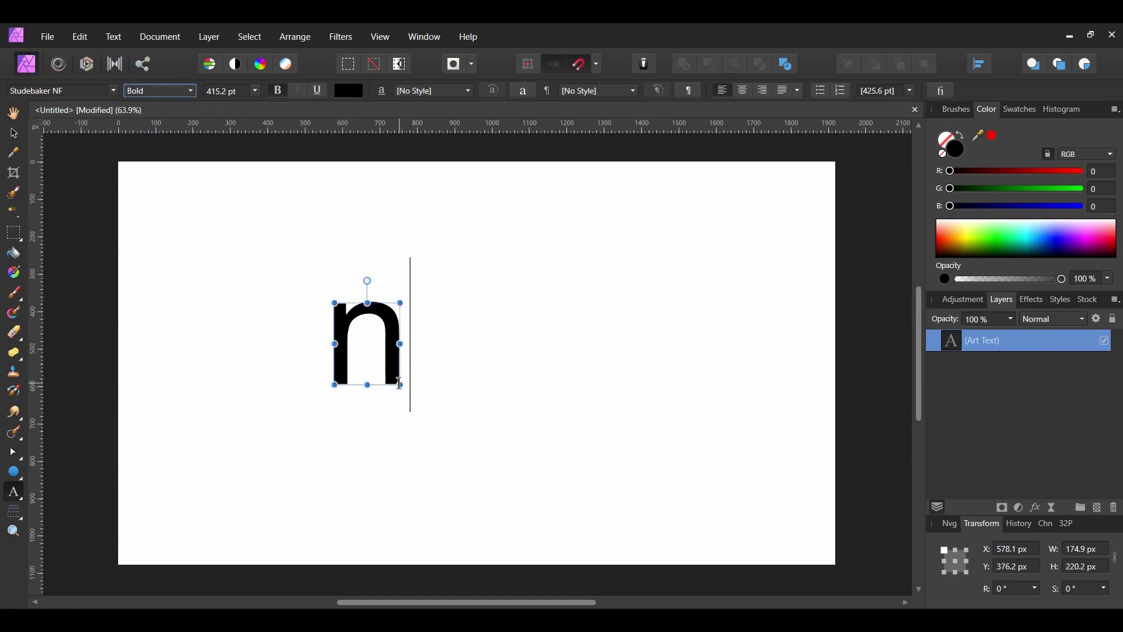
Enlarge the letter n to about 447 × 561 px and move it toward the page centre.
key("Escape")
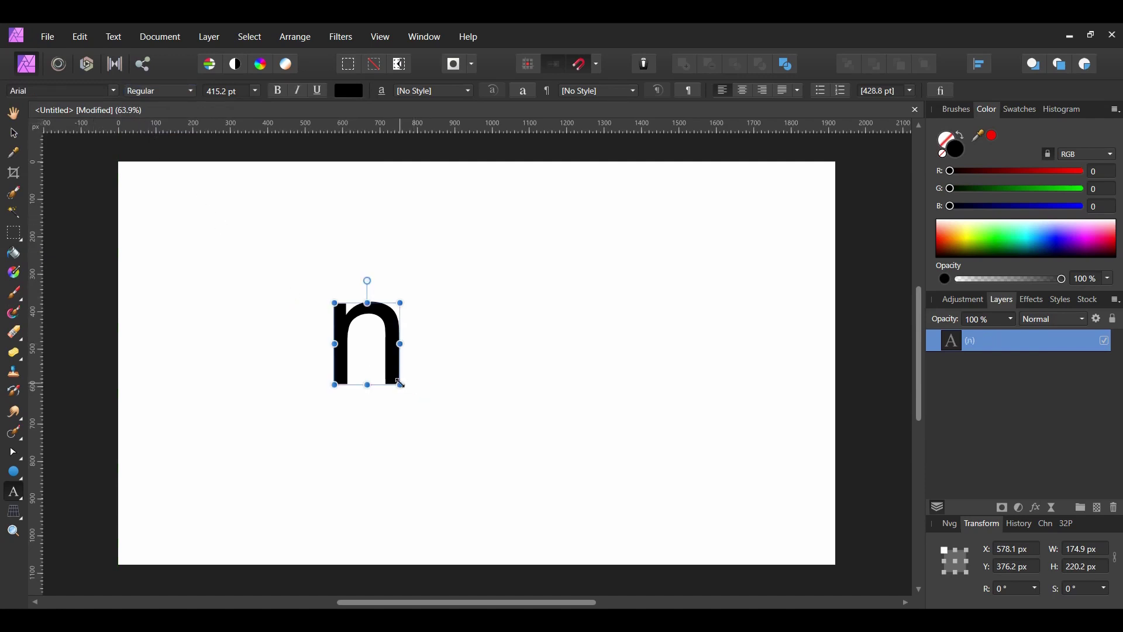
left_click_drag(401, 384, 502, 510)
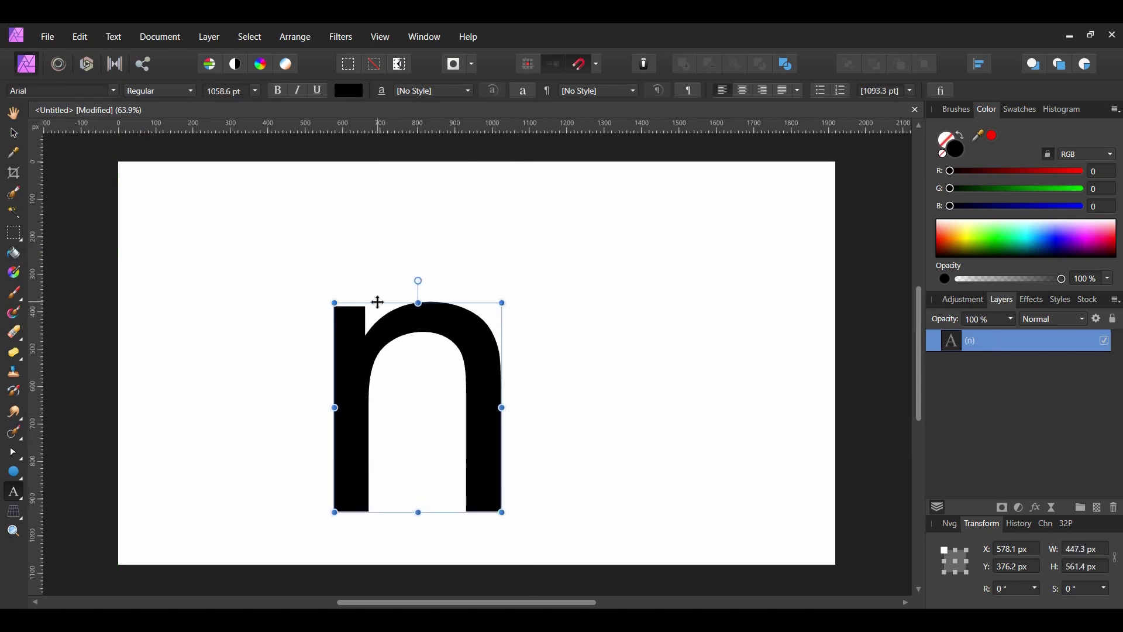
left_click_drag(381, 299, 433, 243)
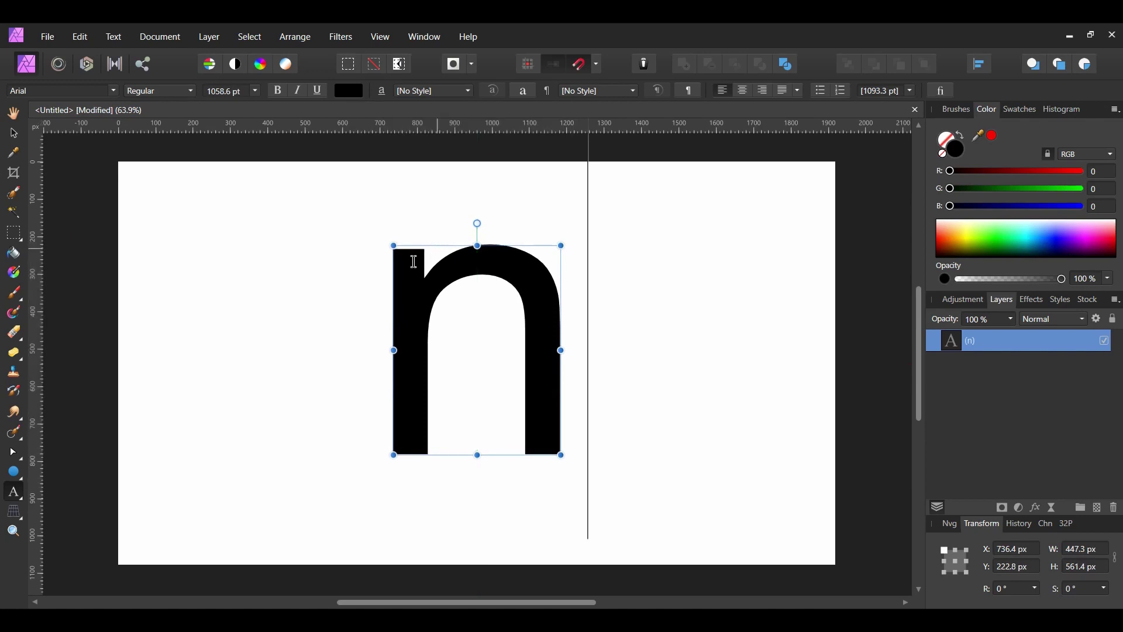
Place the adult-blur-brick-wall portrait photo over the letter n and shift it up and left.
left_click(13, 133)
key("ctrl+d")
left_click(48, 37)
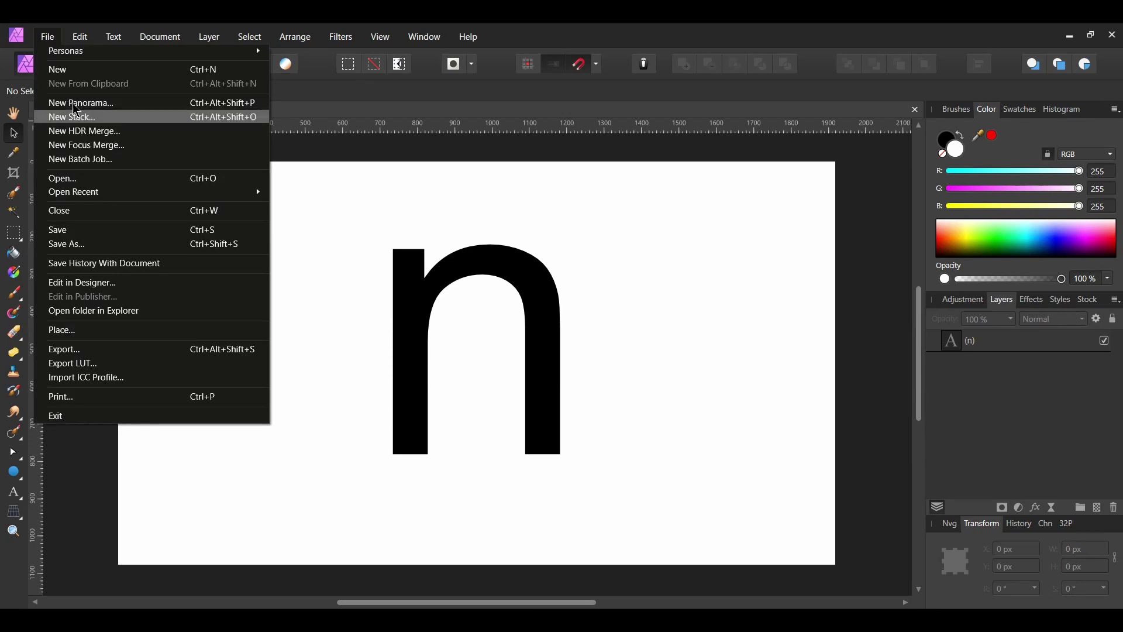
left_click(95, 334)
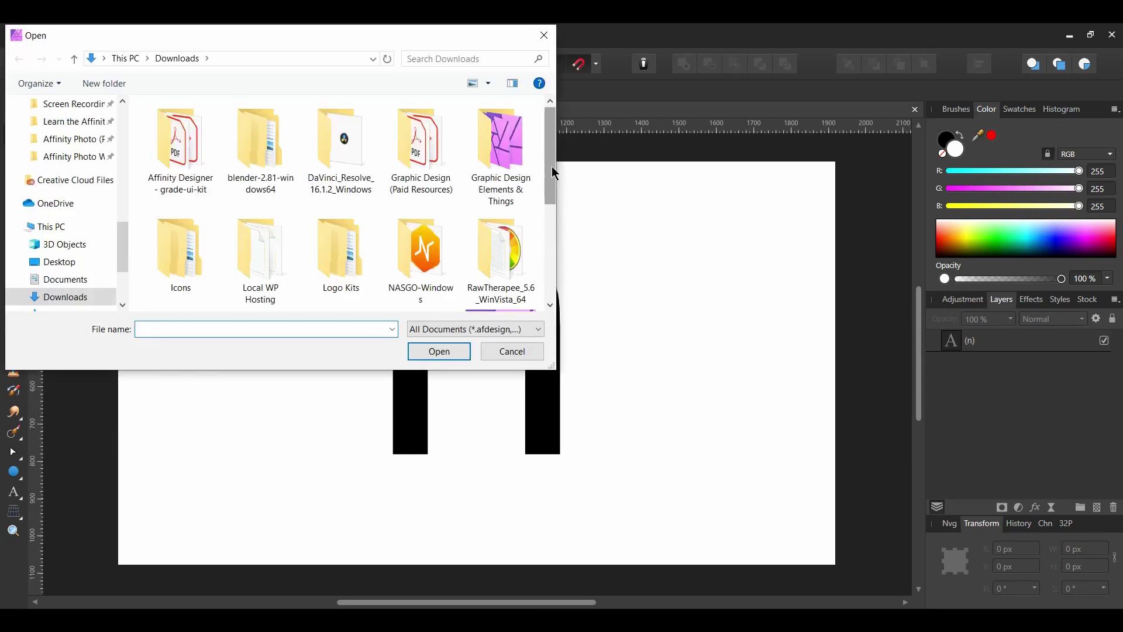
left_click_drag(555, 174, 547, 226)
left_click(425, 233)
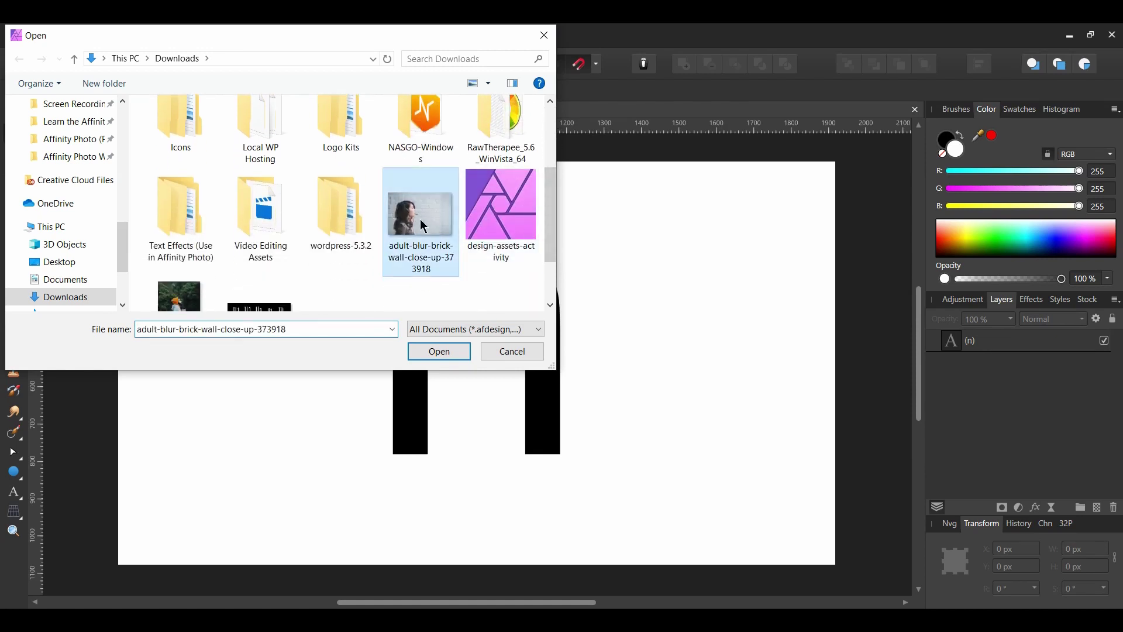
left_click(439, 351)
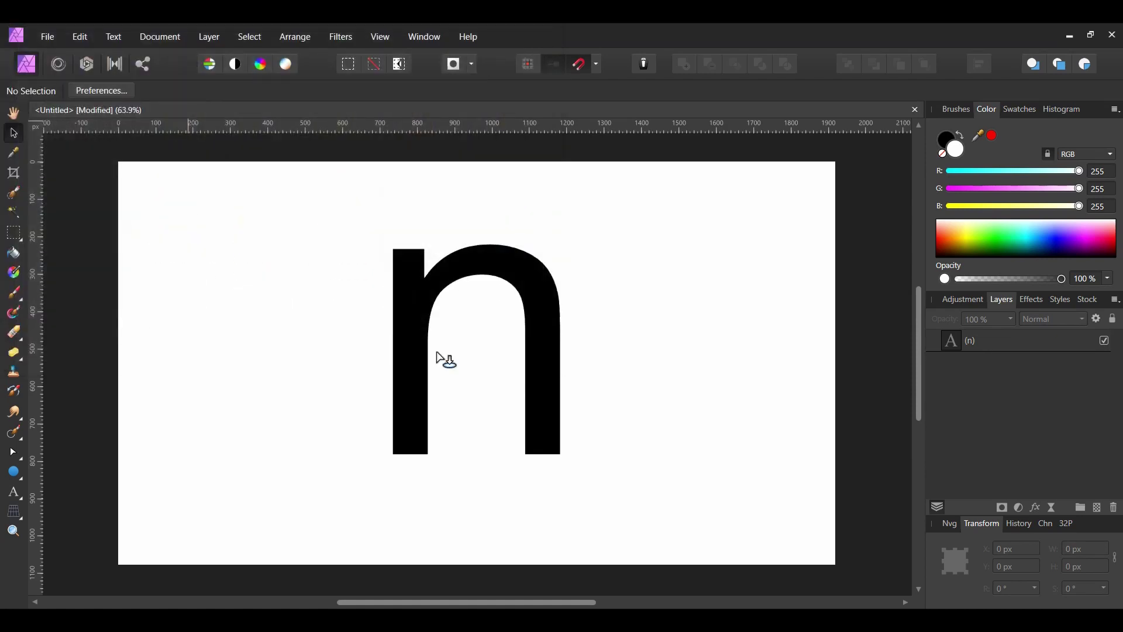
left_click_drag(496, 196, 975, 517)
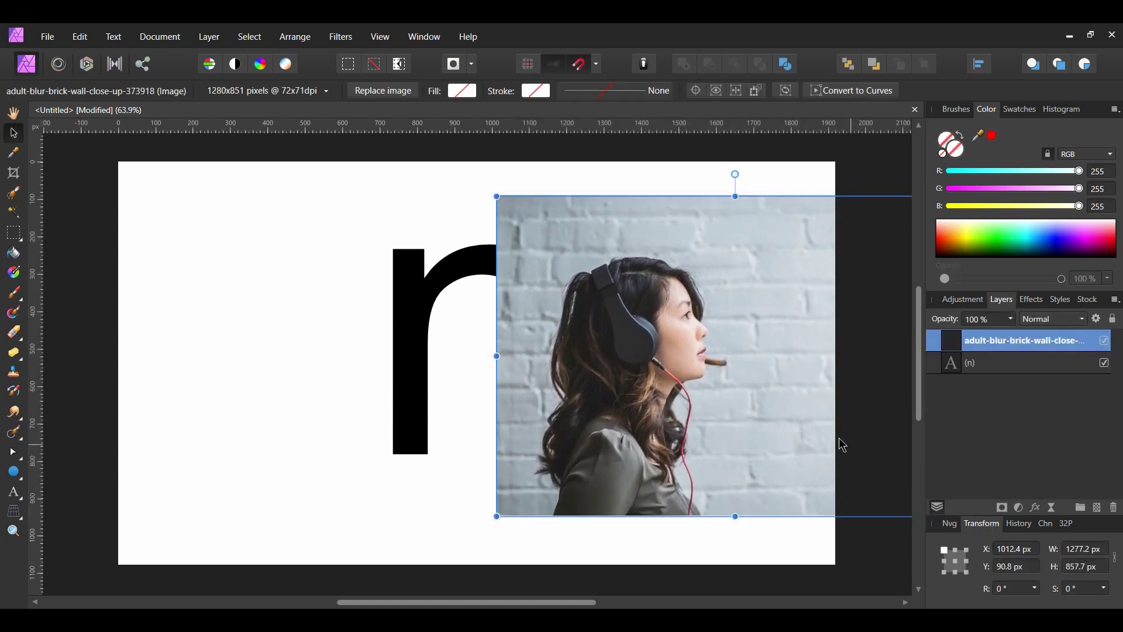
left_click_drag(799, 426, 613, 405)
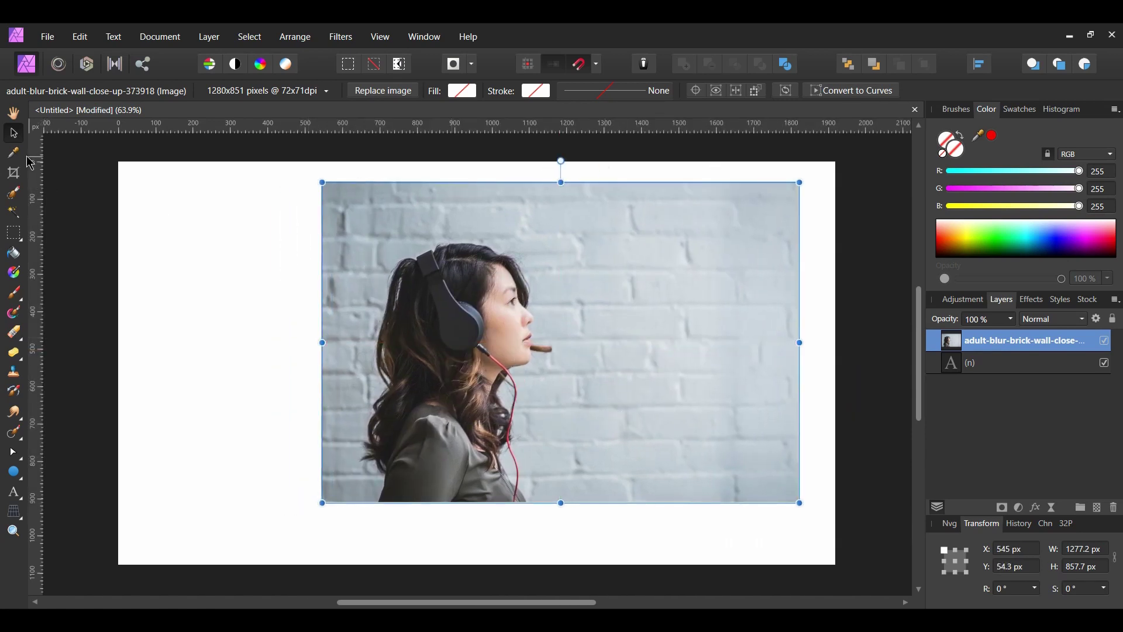
Select the woman with the Selection Brush and refine it, outputting the cutout to a new layer.
left_click(15, 195)
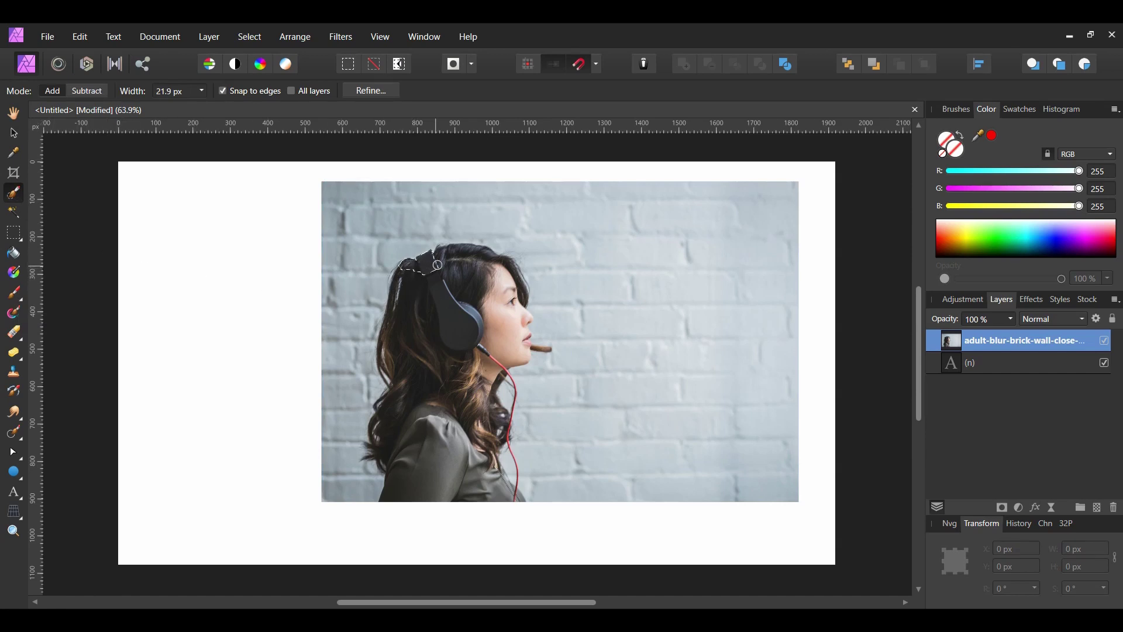
mouse_move(448, 257)
left_mouse_down()
mouse_move(514, 274)
mouse_move(526, 331)
mouse_move(526, 352)
mouse_move(511, 358)
mouse_move(514, 336)
mouse_move(457, 273)
mouse_move(403, 287)
mouse_move(414, 284)
mouse_move(404, 300)
mouse_move(423, 289)
mouse_move(415, 304)
mouse_move(437, 287)
mouse_move(430, 333)
mouse_move(441, 292)
mouse_move(478, 452)
left_mouse_up()
left_click(367, 91)
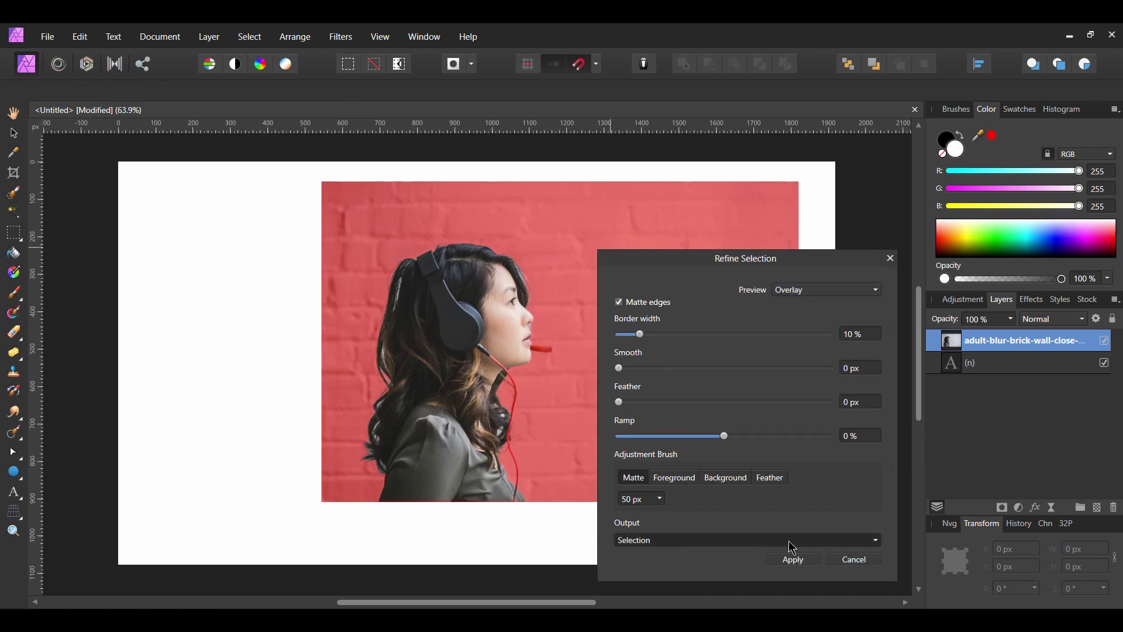
left_click(876, 542)
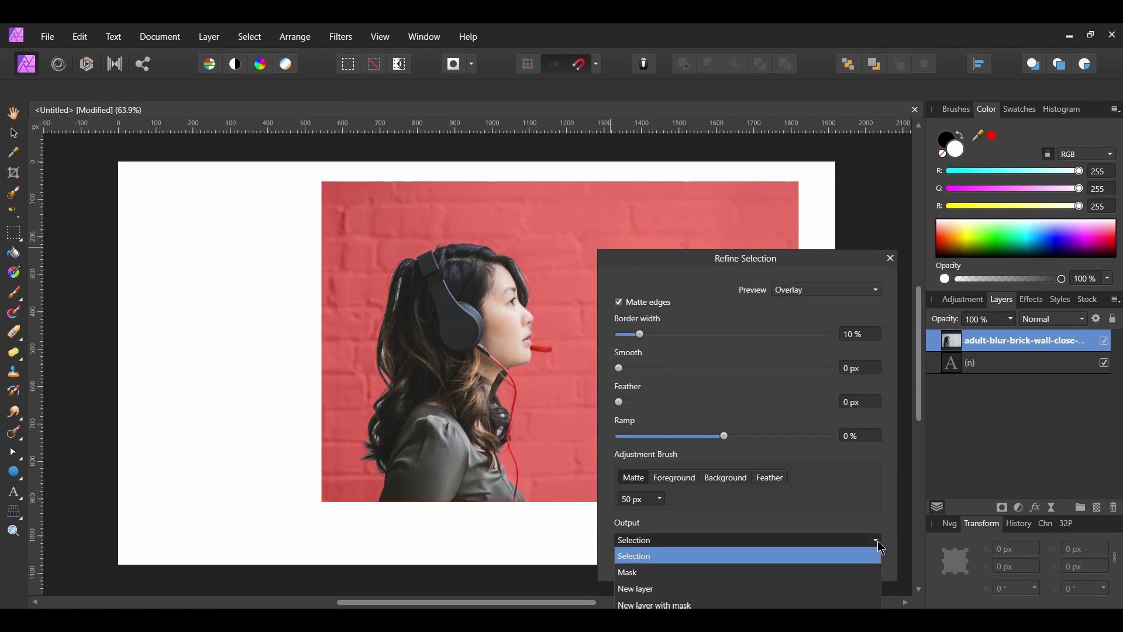
left_click(660, 590)
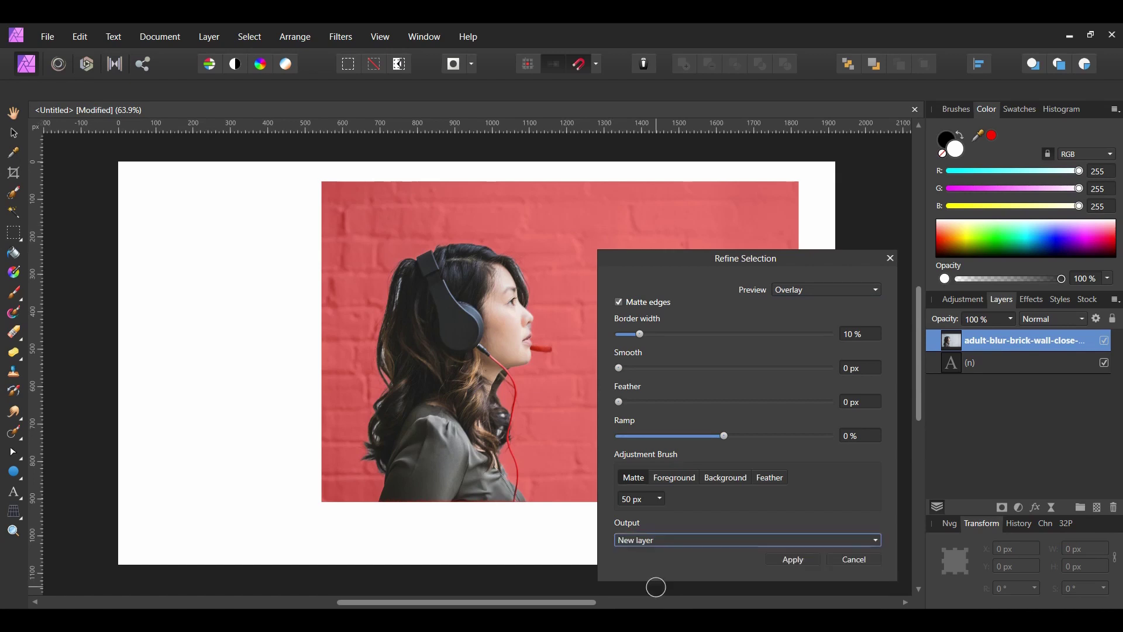
left_click(793, 560)
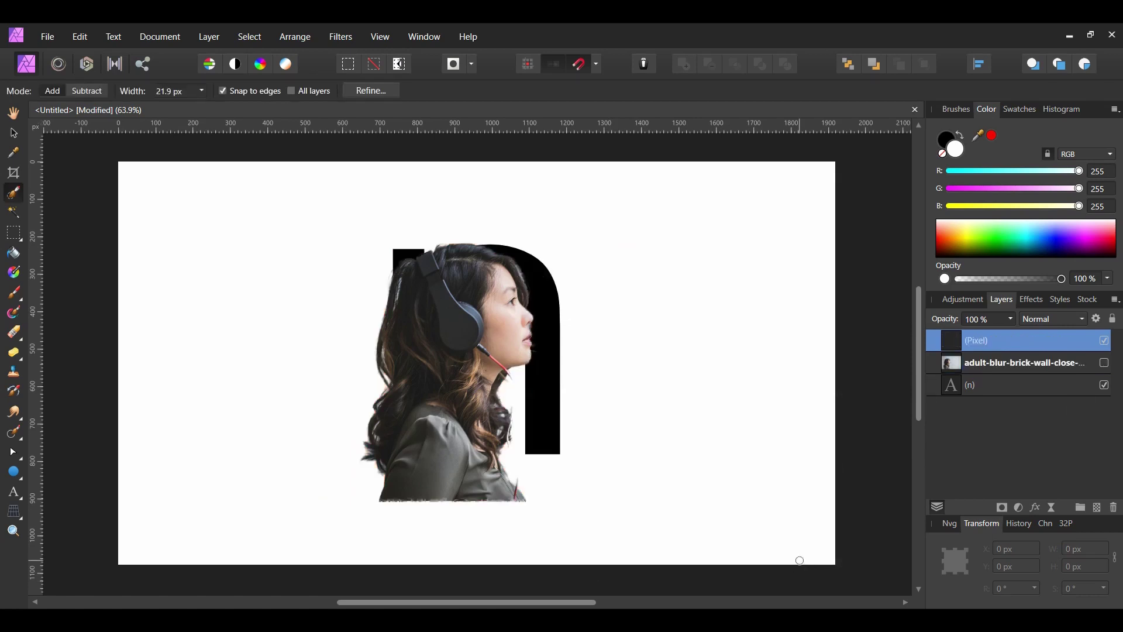
Shrink the woman cutout to about 409.5 × 586.6 px over the n's right stroke.
left_click(15, 134)
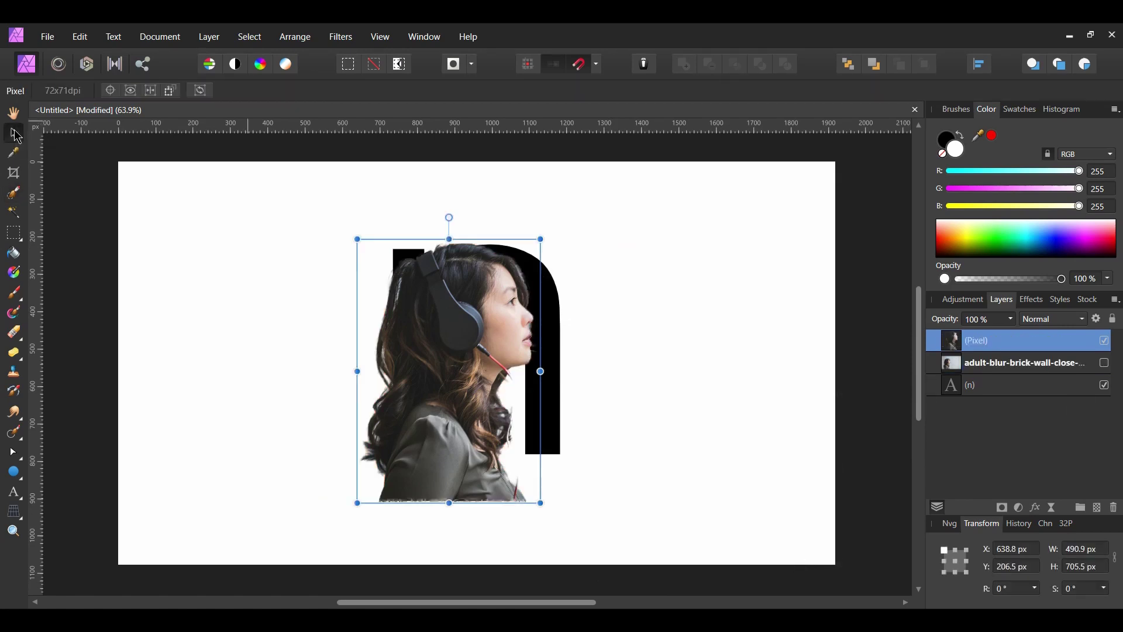
left_click_drag(370, 373, 550, 356)
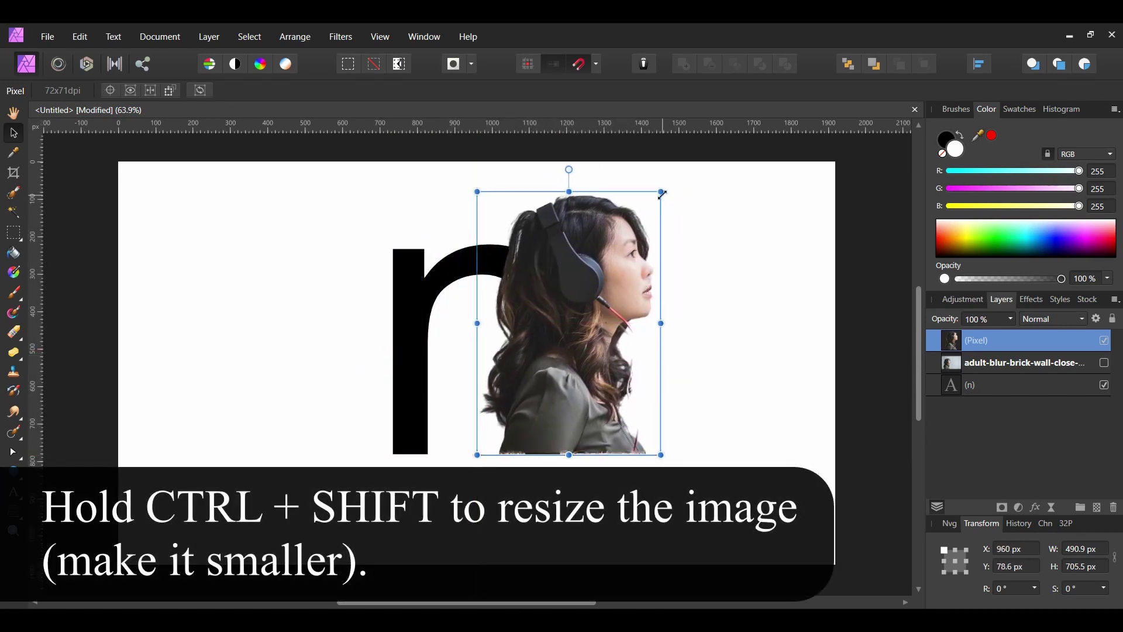
left_click_drag(659, 190, 644, 209)
left_click_drag(597, 266, 567, 325)
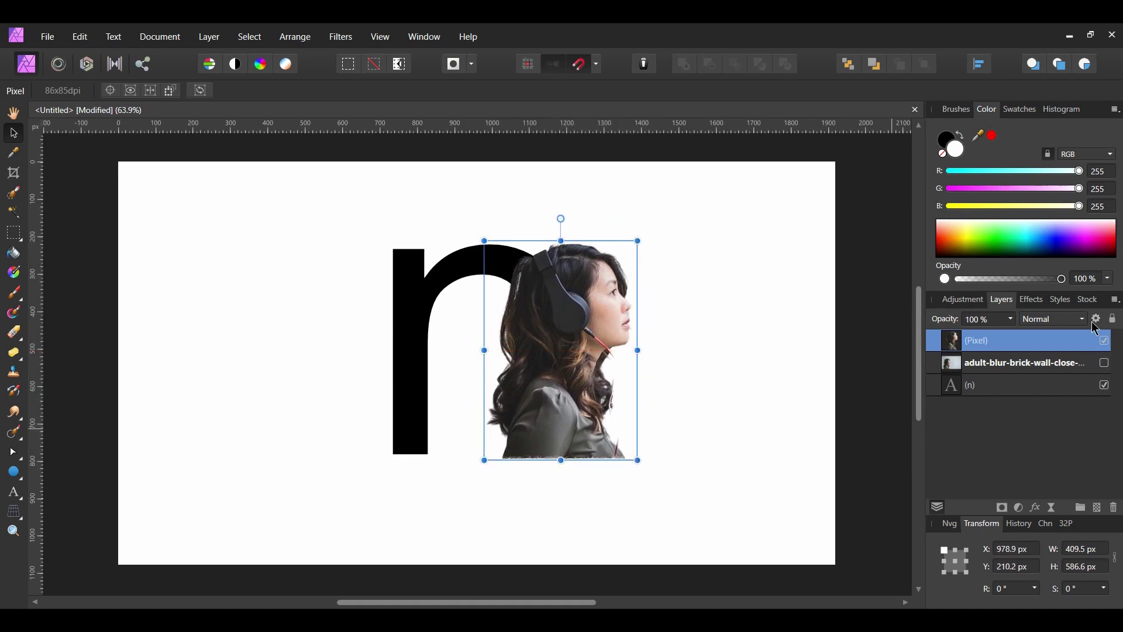
Clip the brick-wall photo into the (n) text layer, shrink and shift it, then hide the woman cutout.
left_click(1105, 364)
left_click(936, 365)
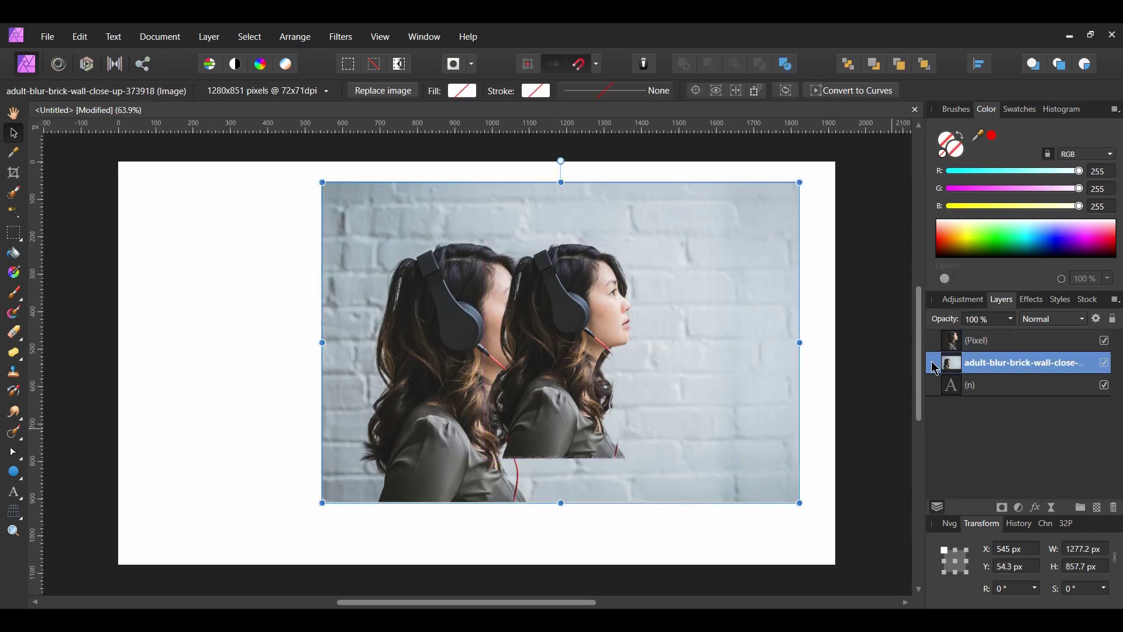
left_click_drag(934, 369, 977, 397)
left_click_drag(437, 343, 574, 352)
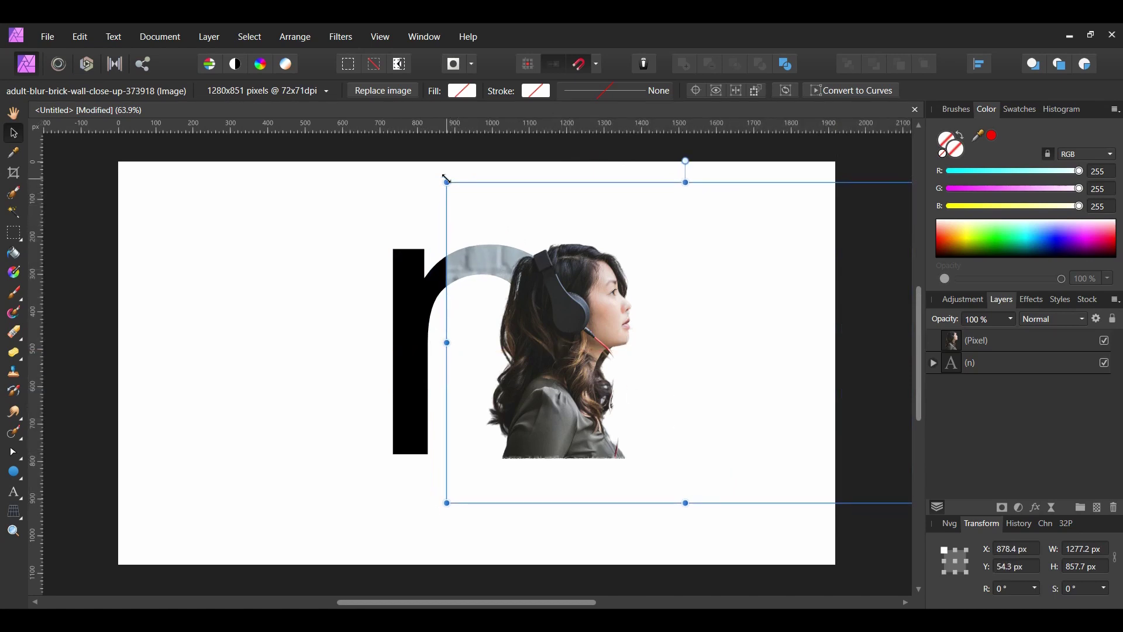
left_click_drag(447, 180, 460, 191)
left_click_drag(675, 407, 664, 386)
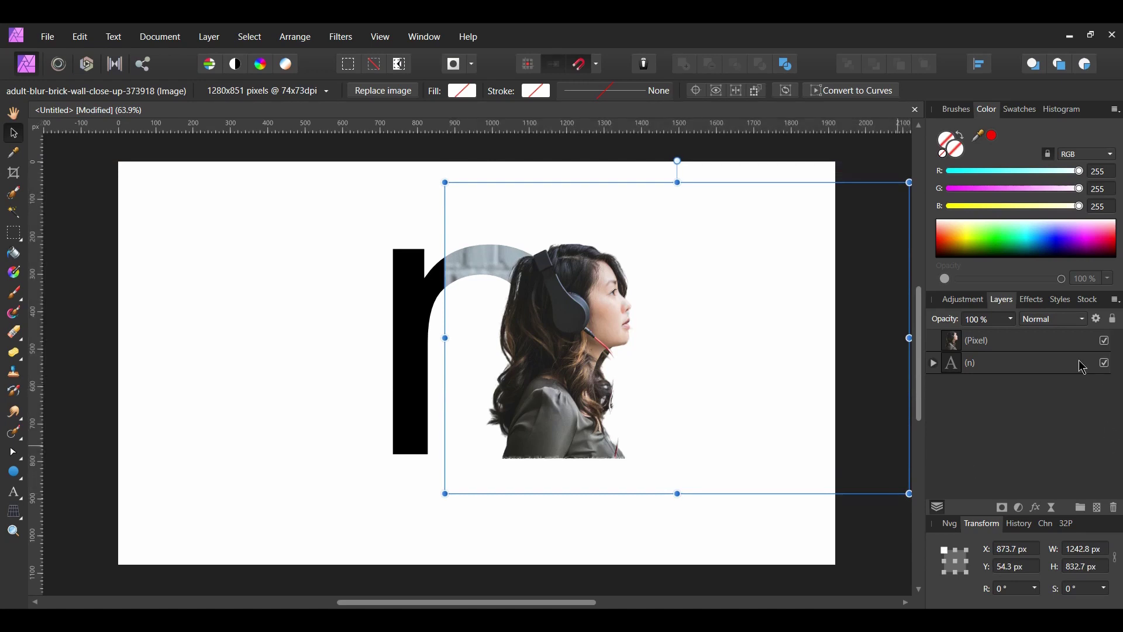
left_click(933, 363)
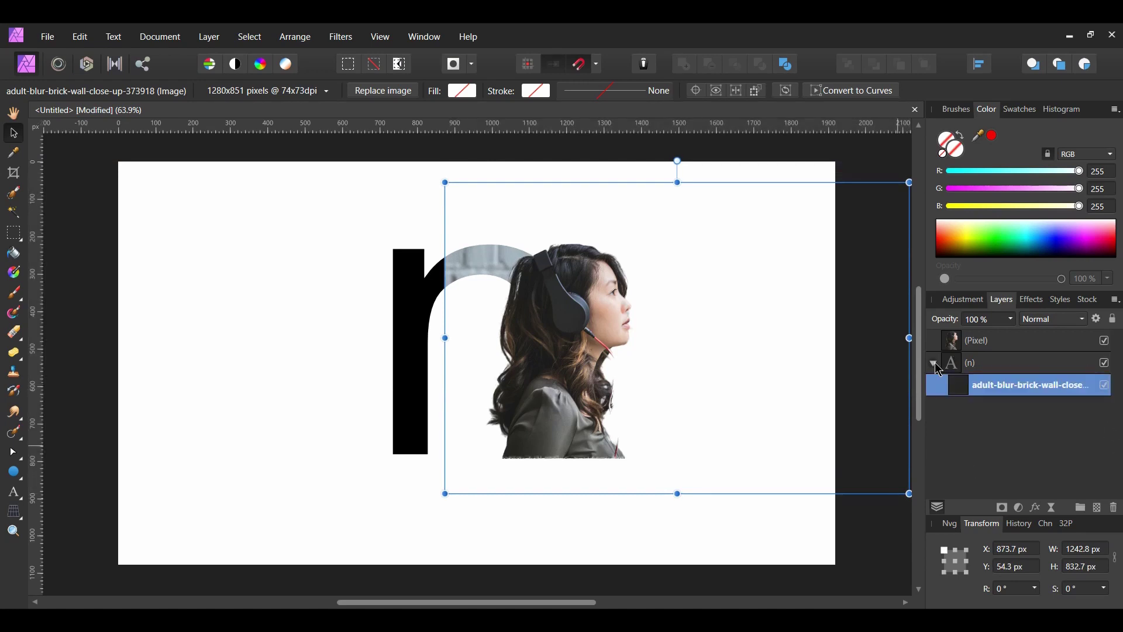
left_click(1106, 342)
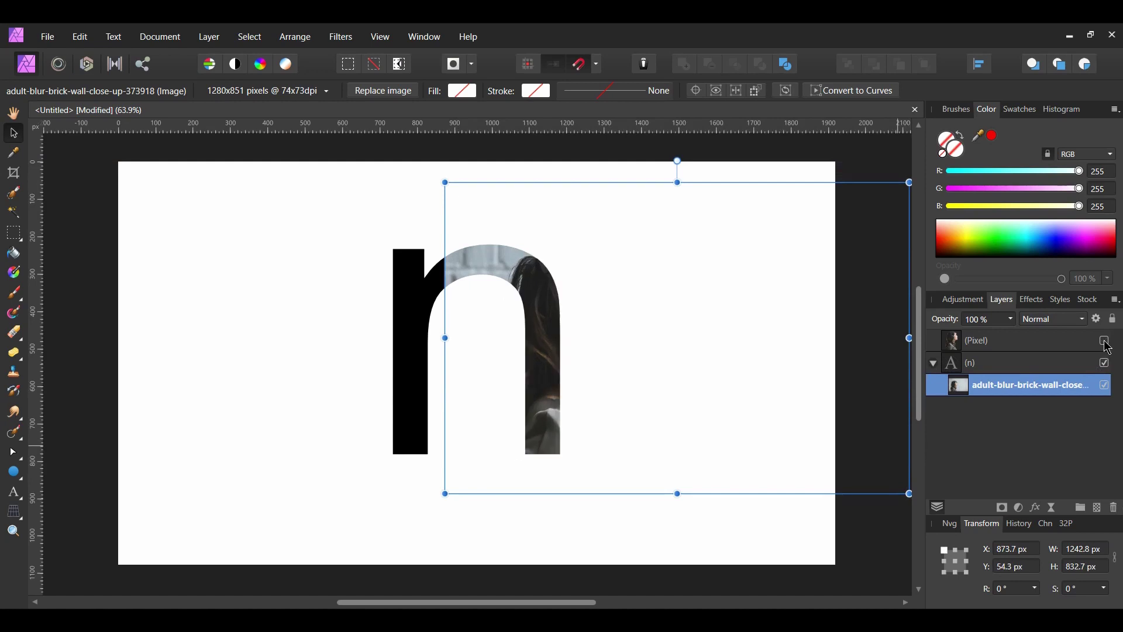
Show the woman cutout layer again and add a mask to it.
left_click(1105, 342)
left_click(986, 347)
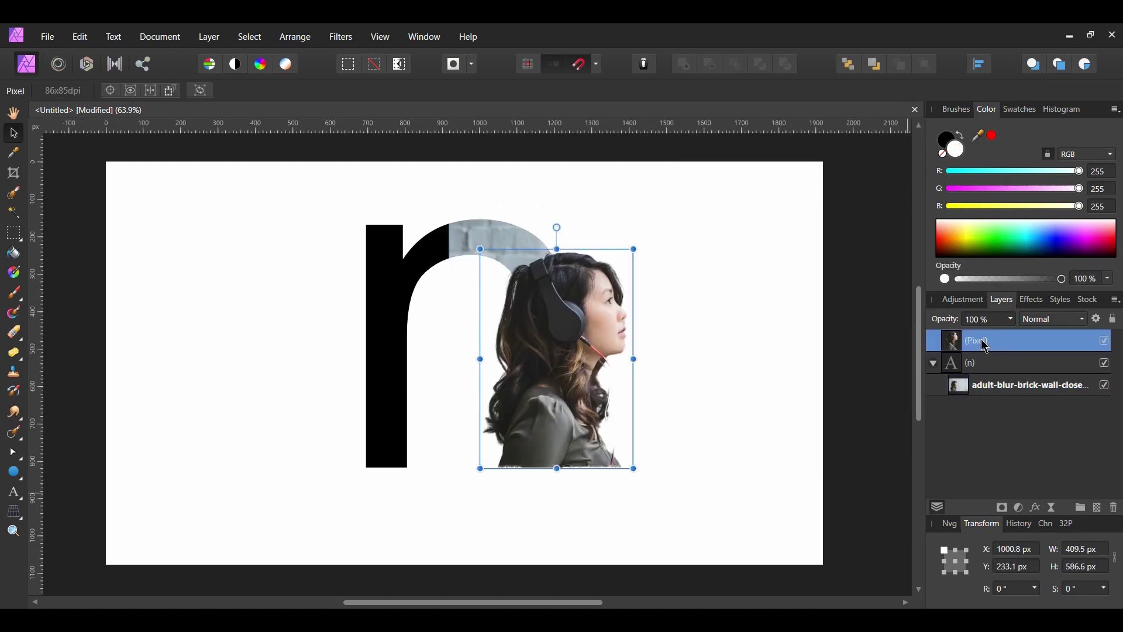
left_click(1002, 508)
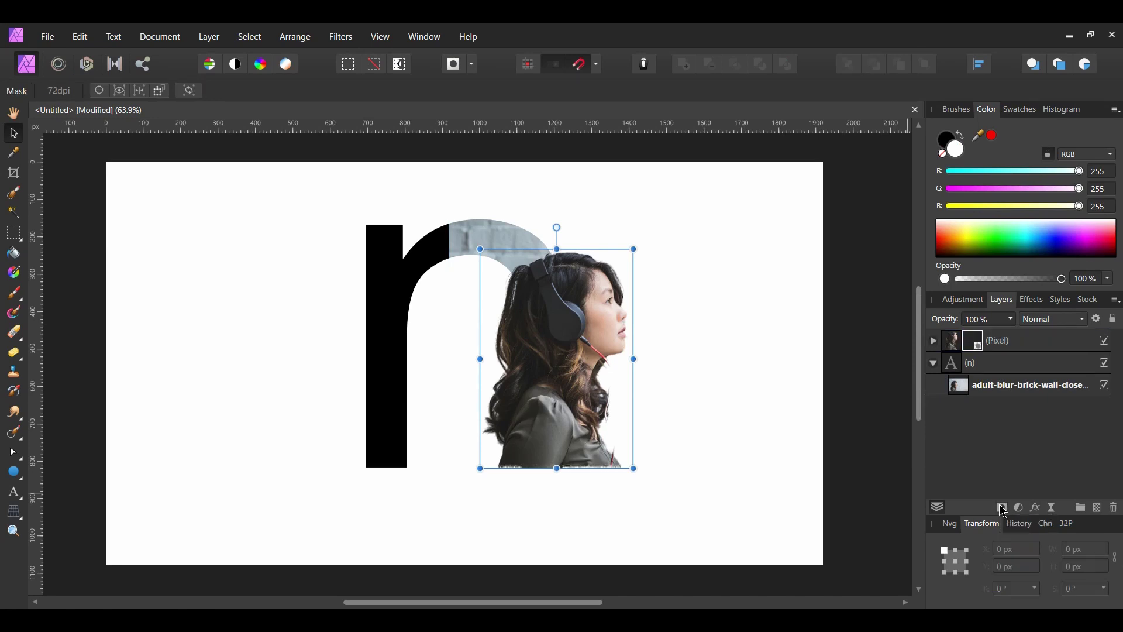
left_click(933, 341)
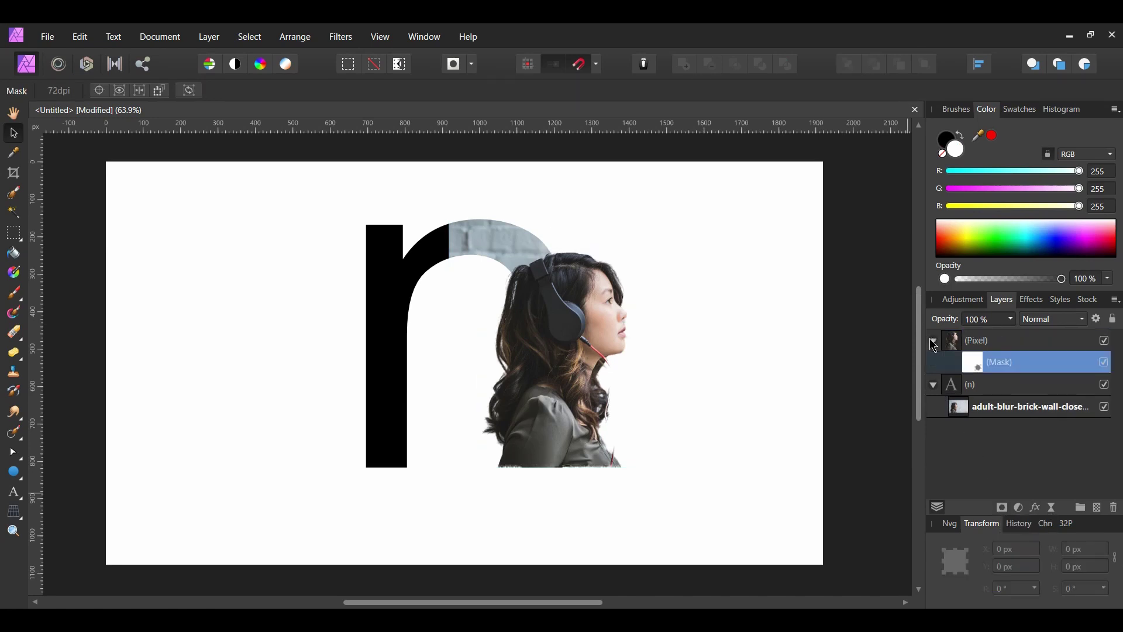
Set up the Paint Brush with black colour and the soft 128 px brush preset.
left_click(13, 296)
left_click(44, 298)
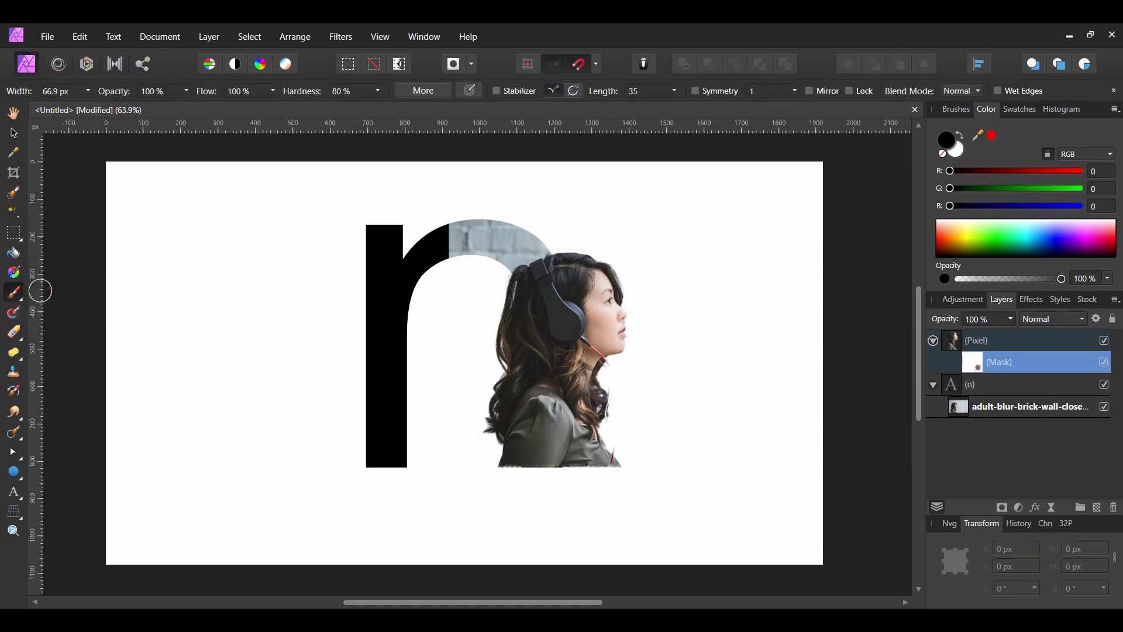
left_click(937, 150)
left_click(955, 111)
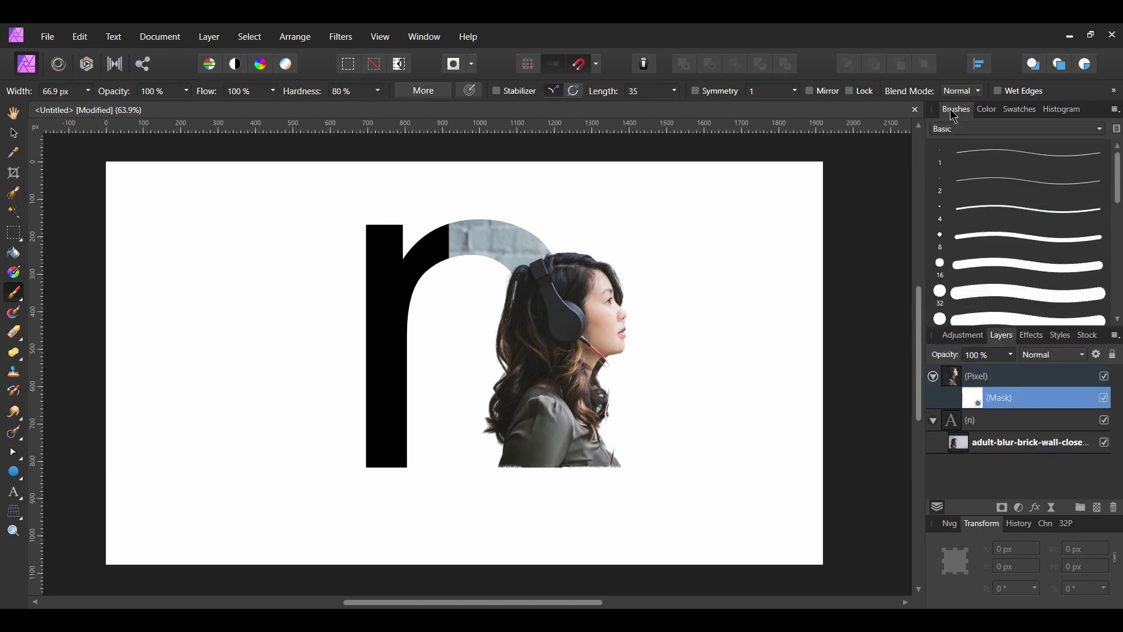
scroll(1030, 263, "down", 5)
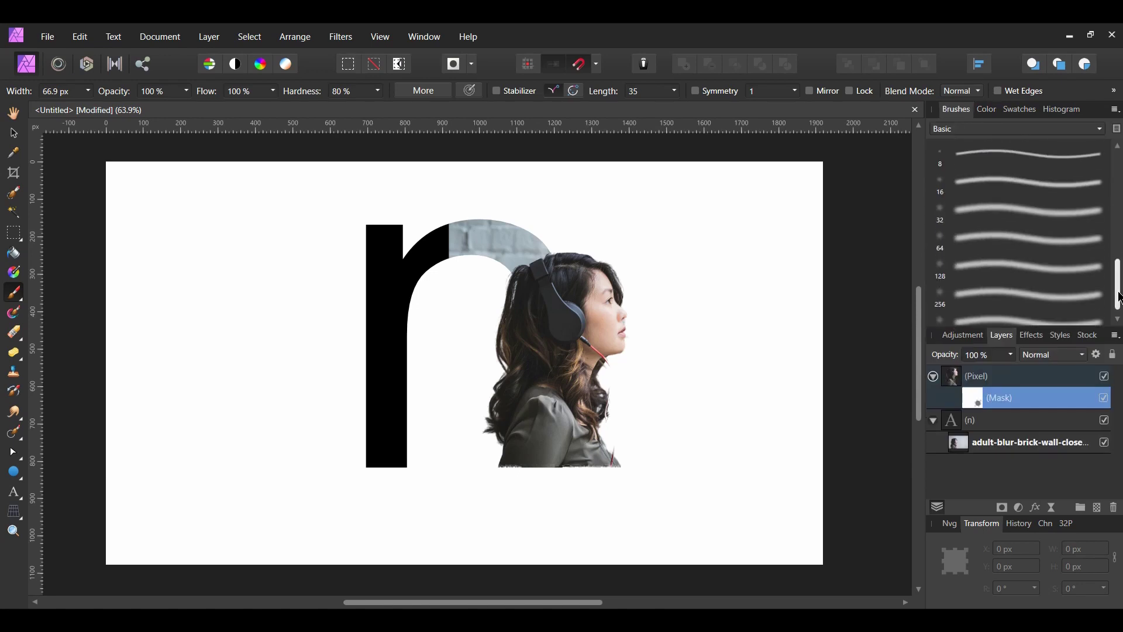
left_click(1060, 274)
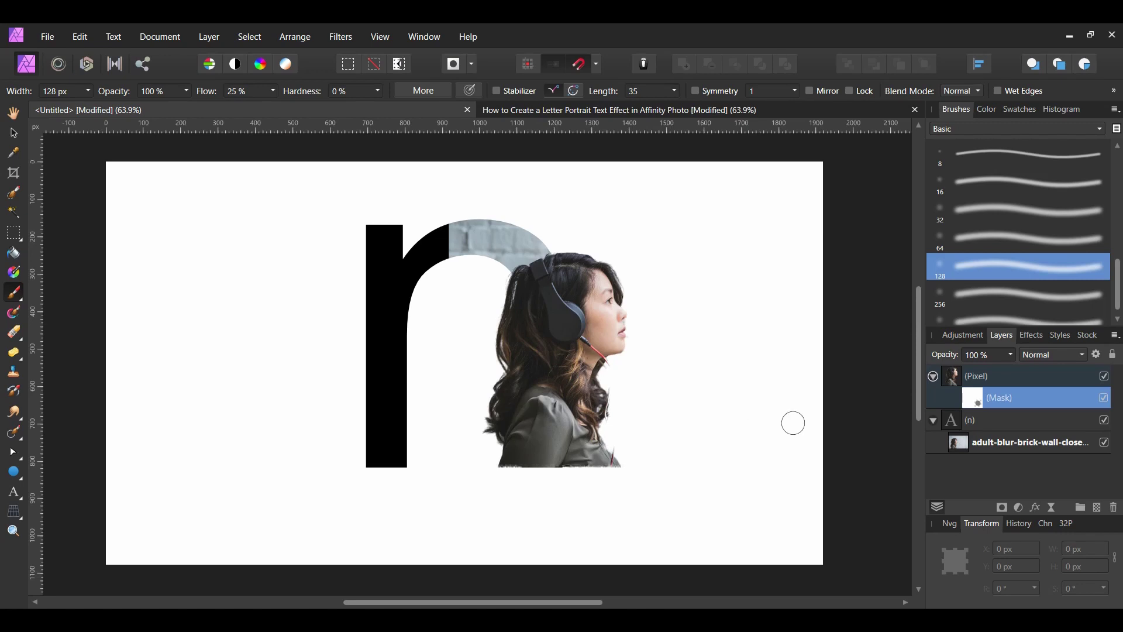
Hide the brick-wall photo and paint black on the mask over the shoulder, red cable and grey edges.
left_click(1105, 443)
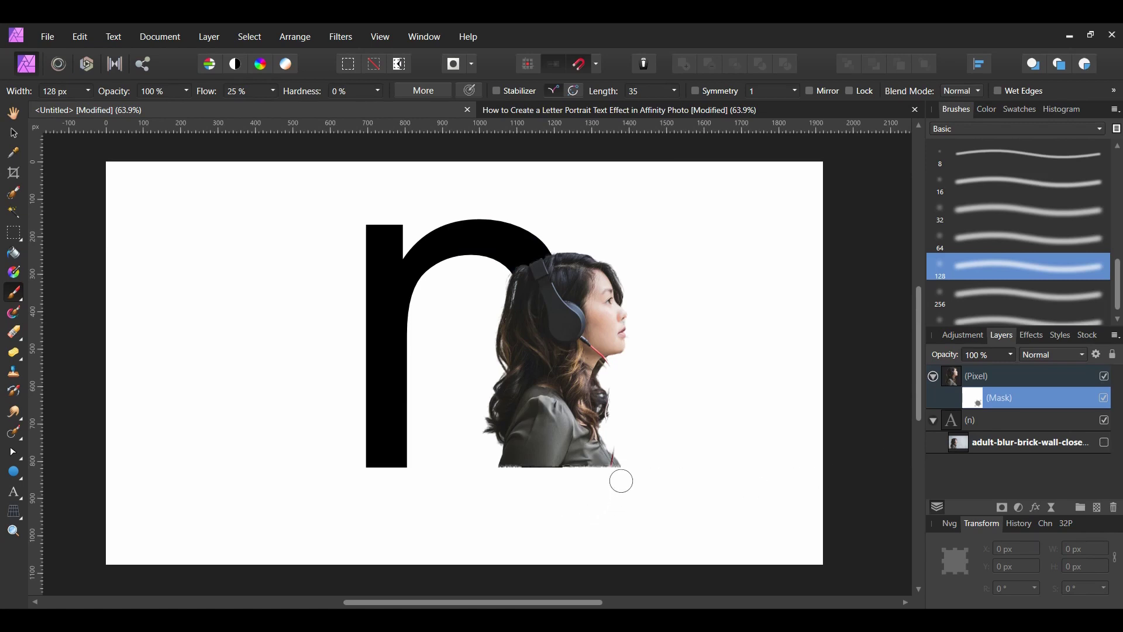
mouse_move(621, 479)
left_mouse_down()
mouse_move(609, 458)
mouse_move(629, 451)
mouse_move(609, 439)
mouse_move(604, 458)
mouse_move(623, 387)
mouse_move(608, 369)
mouse_move(626, 391)
left_mouse_up()
mouse_move(479, 418)
left_mouse_down()
mouse_move(482, 439)
mouse_move(489, 393)
mouse_move(483, 439)
mouse_move(503, 281)
mouse_move(476, 438)
mouse_move(489, 446)
mouse_move(491, 436)
mouse_move(486, 474)
mouse_move(541, 482)
left_mouse_up()
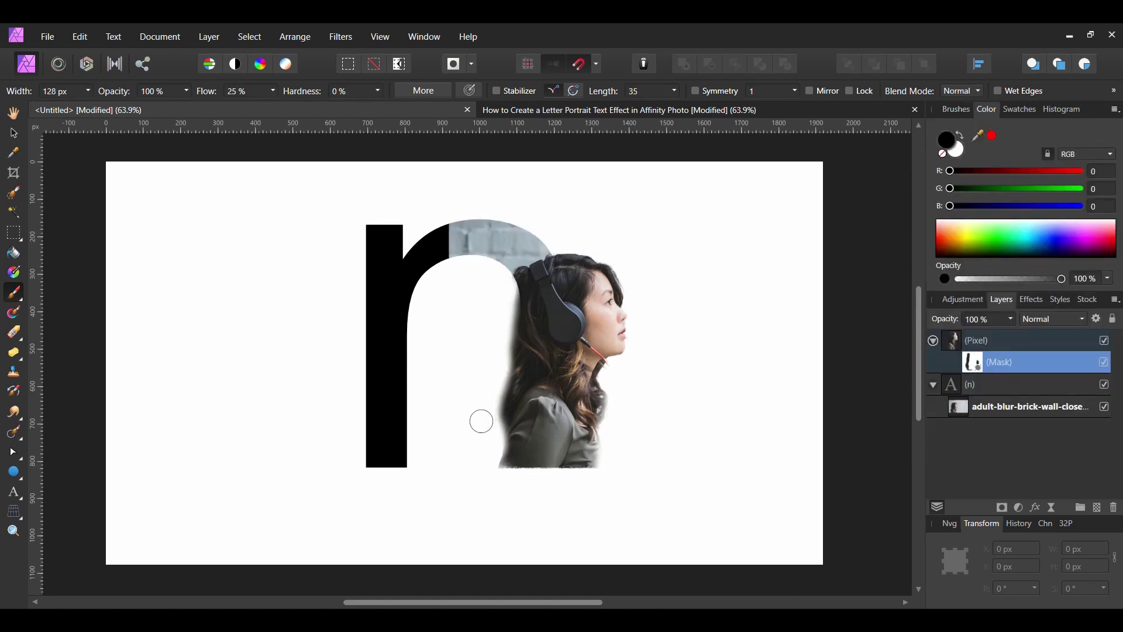
mouse_move(482, 421)
left_mouse_down()
mouse_move(497, 392)
mouse_move(489, 458)
mouse_move(496, 465)
mouse_move(496, 450)
mouse_move(499, 475)
left_mouse_up()
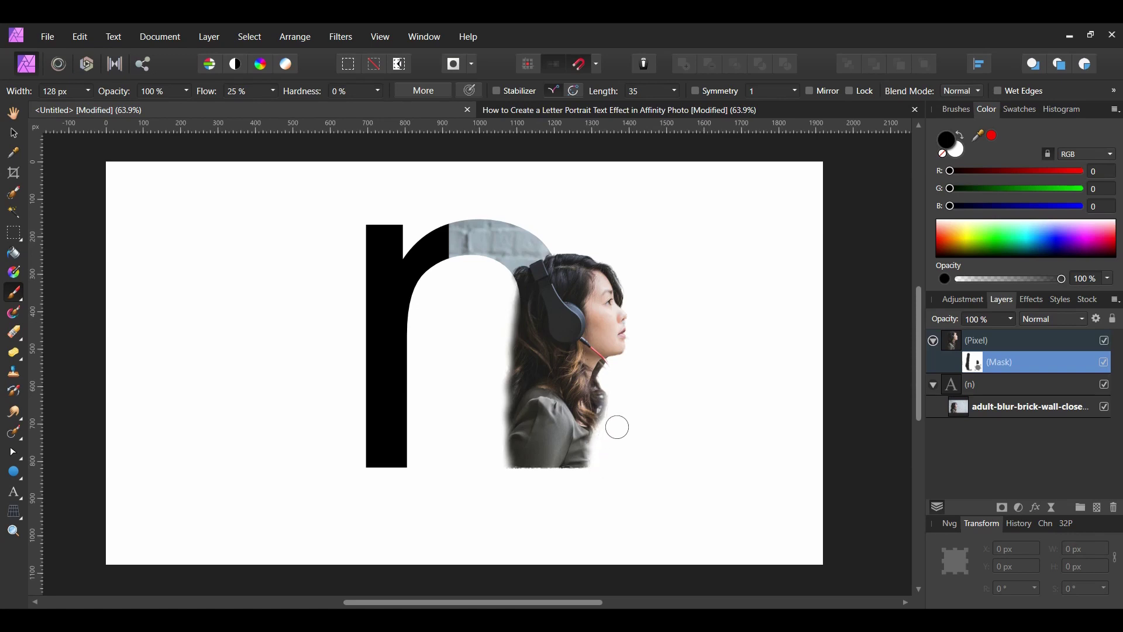
left_click_drag(616, 389, 624, 403)
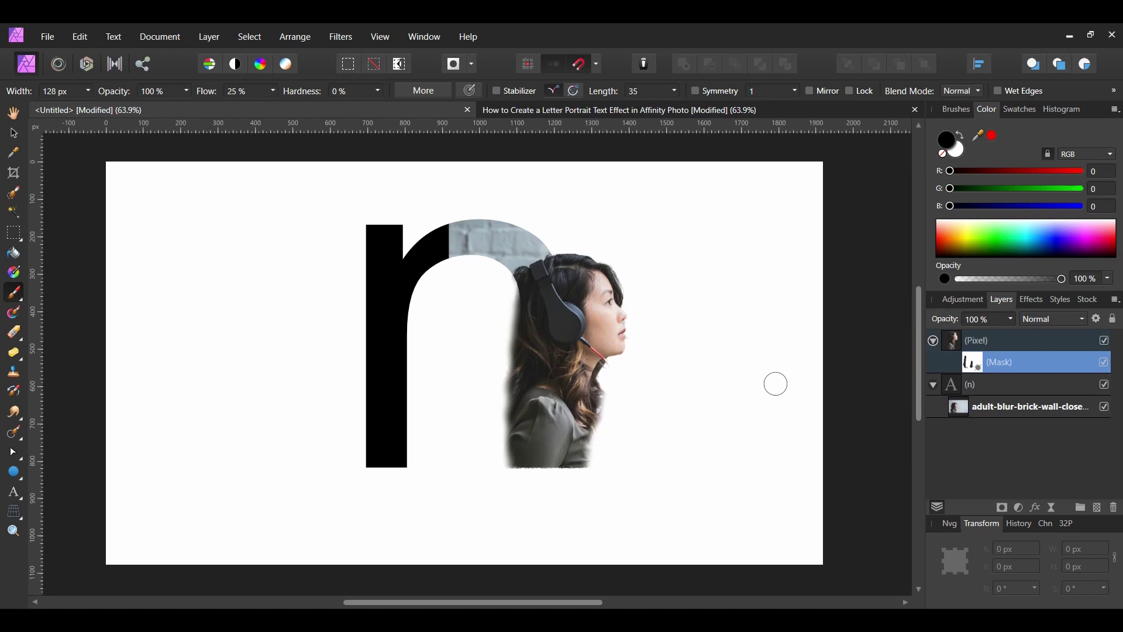
Place the man-wearing-bonnet-and-hoodie photo on the page's left and flip it horizontally.
key("v")
left_click(47, 36)
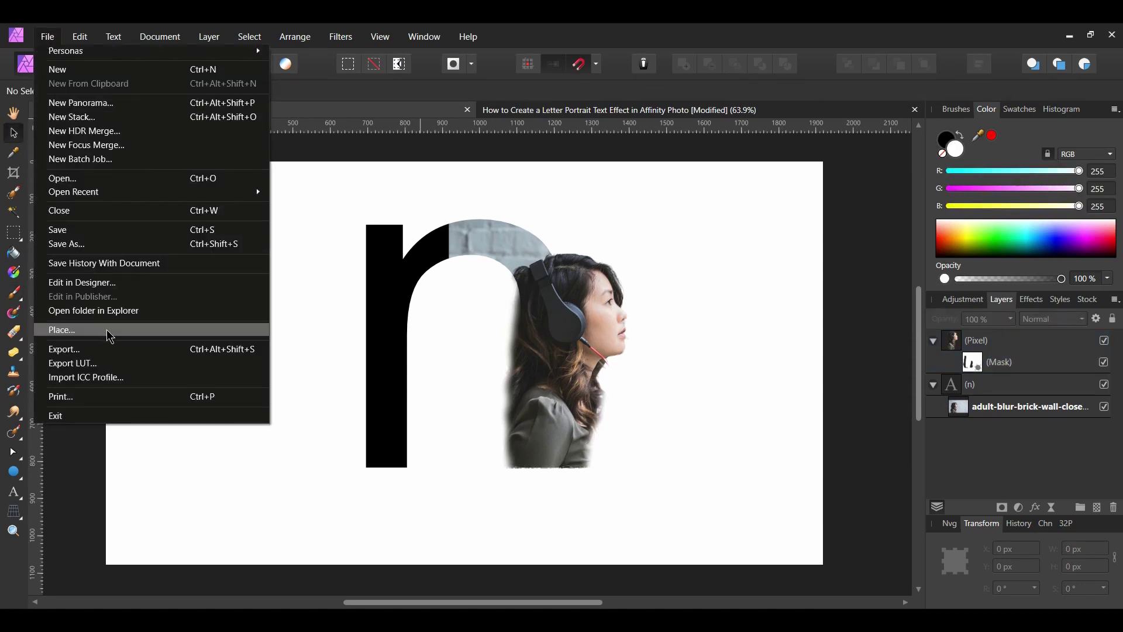
left_click(106, 331)
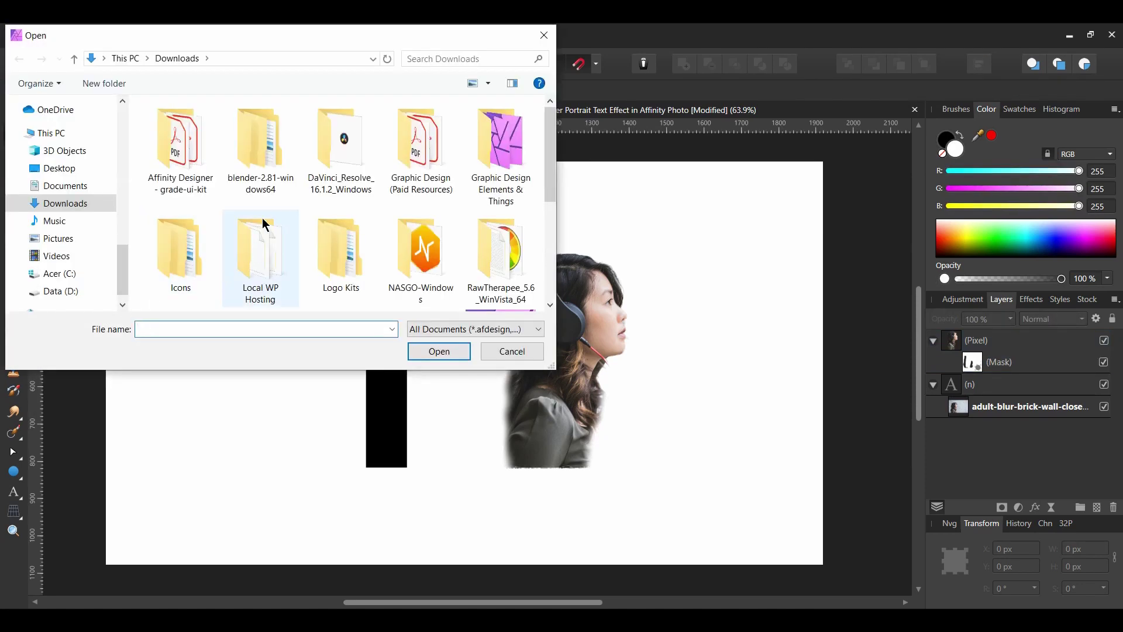
scroll(264, 212, "down", 3)
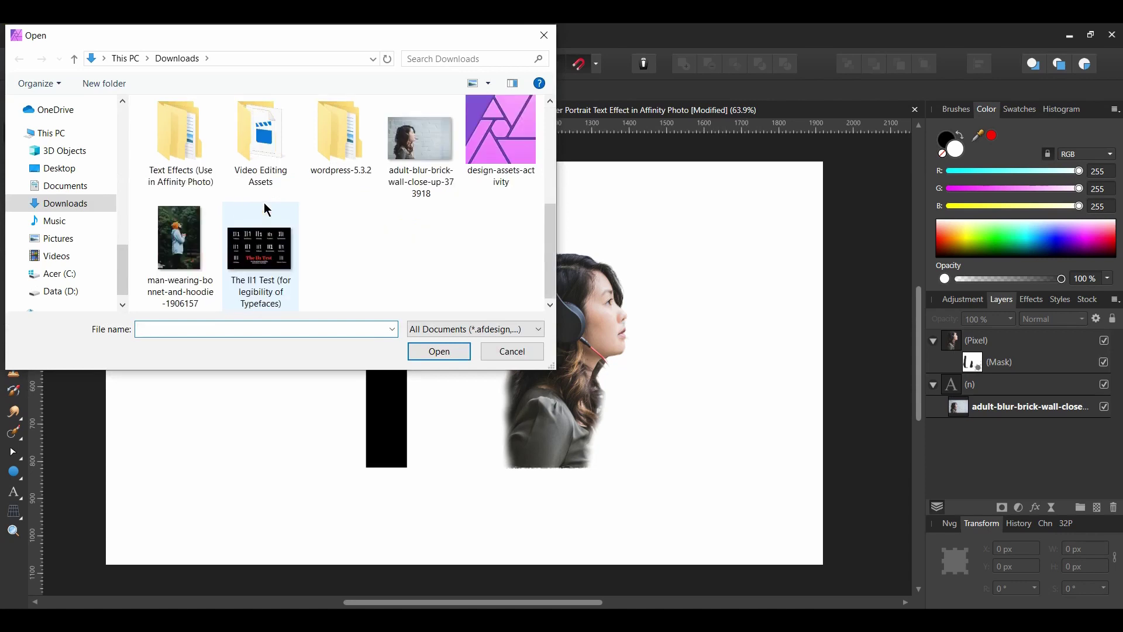
left_click(179, 239)
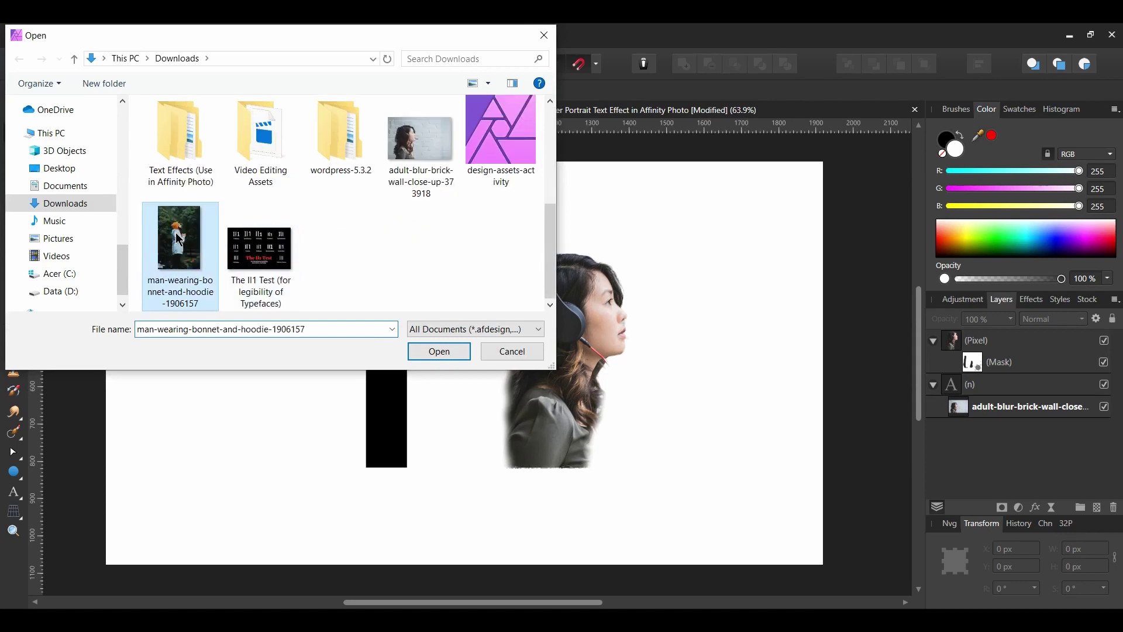
left_click(440, 353)
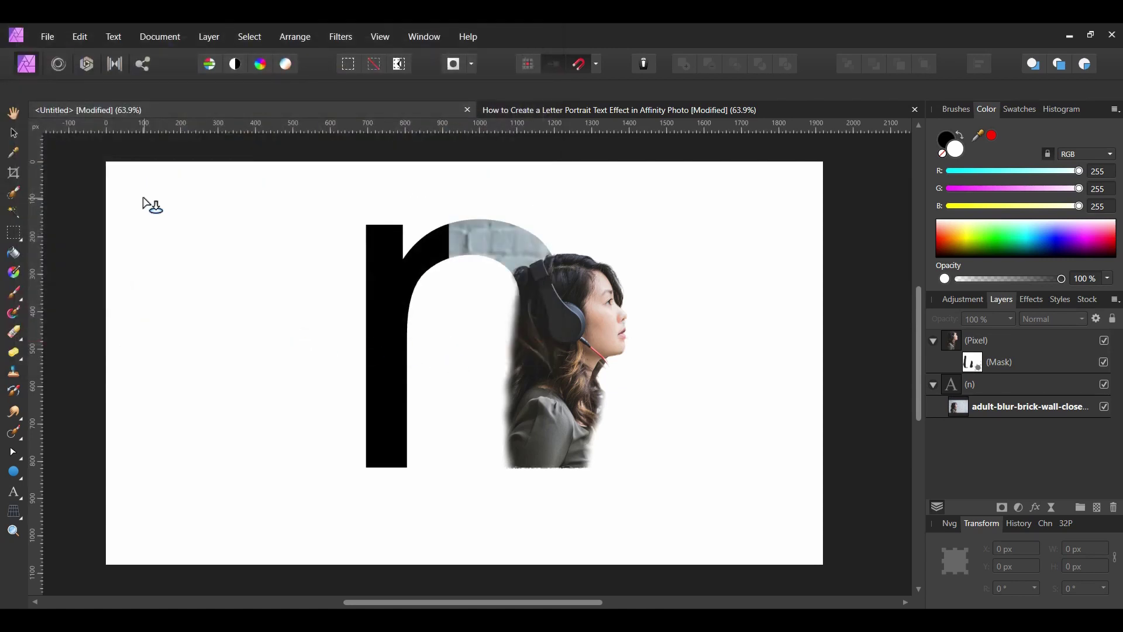
left_click_drag(119, 174, 396, 516)
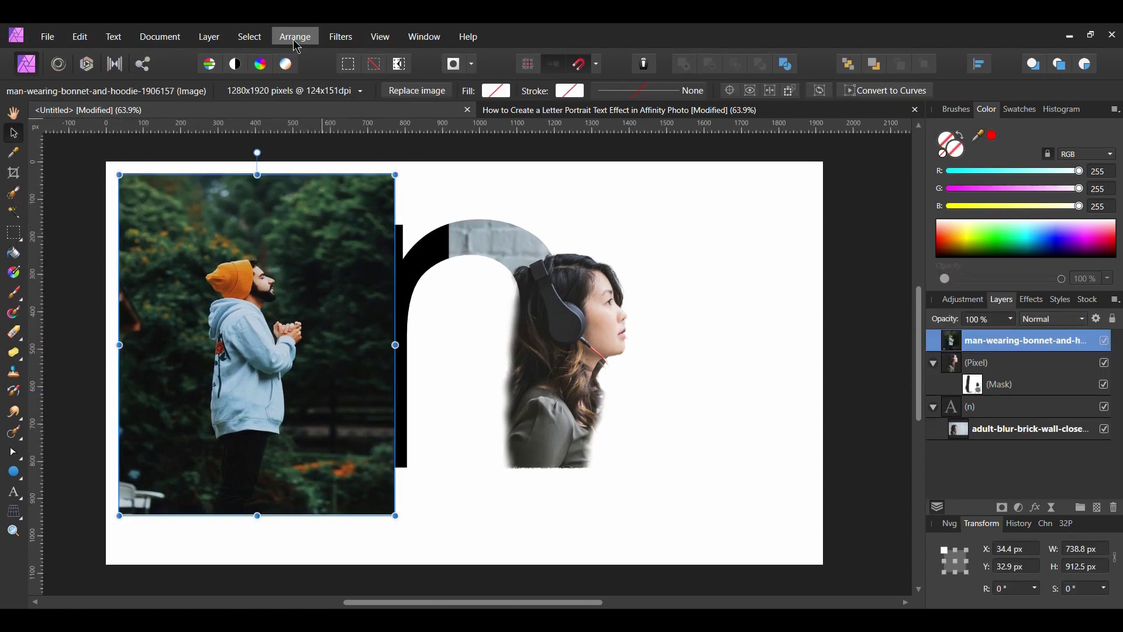
left_click(296, 36)
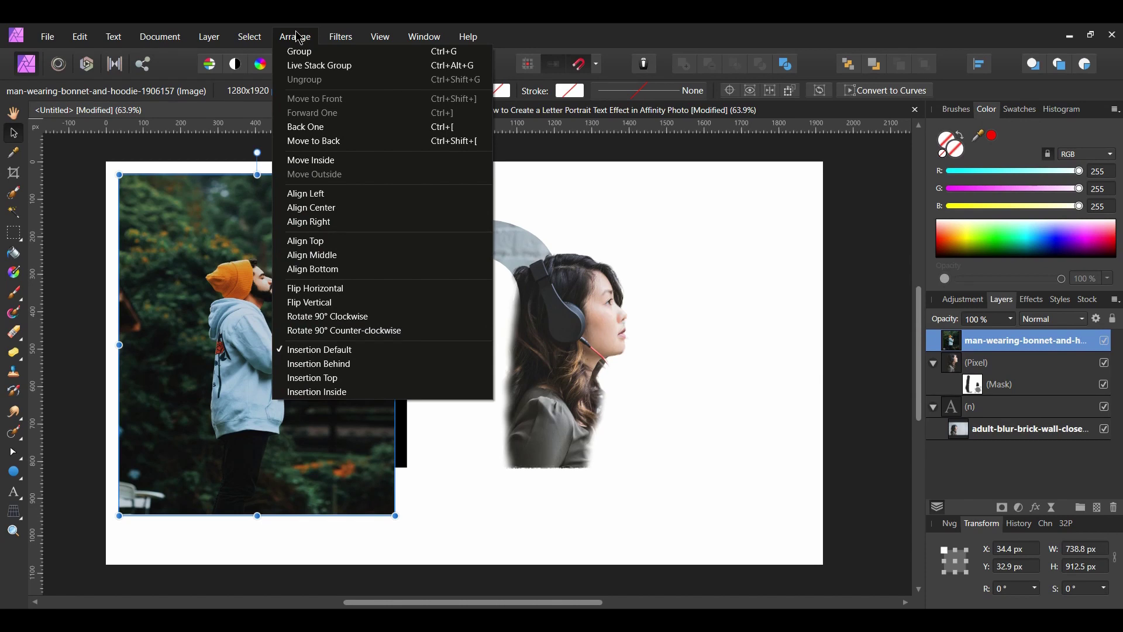
left_click(314, 289)
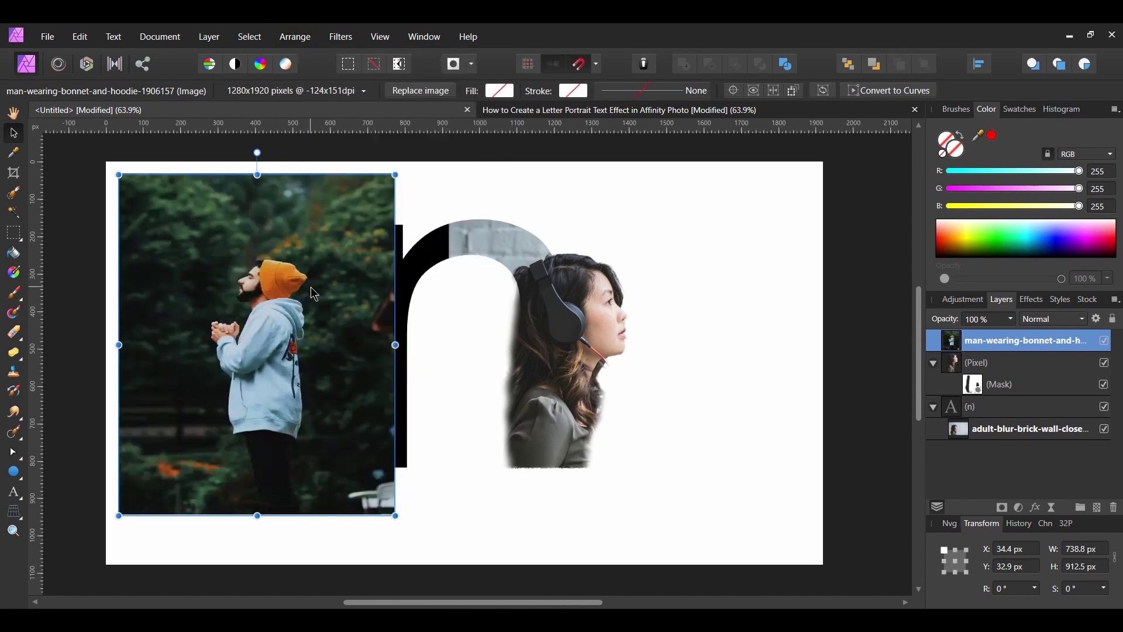
Paint a selection around the man's beard, chin and legs, switching Add/Subtract and shrinking the brush.
left_click(16, 197)
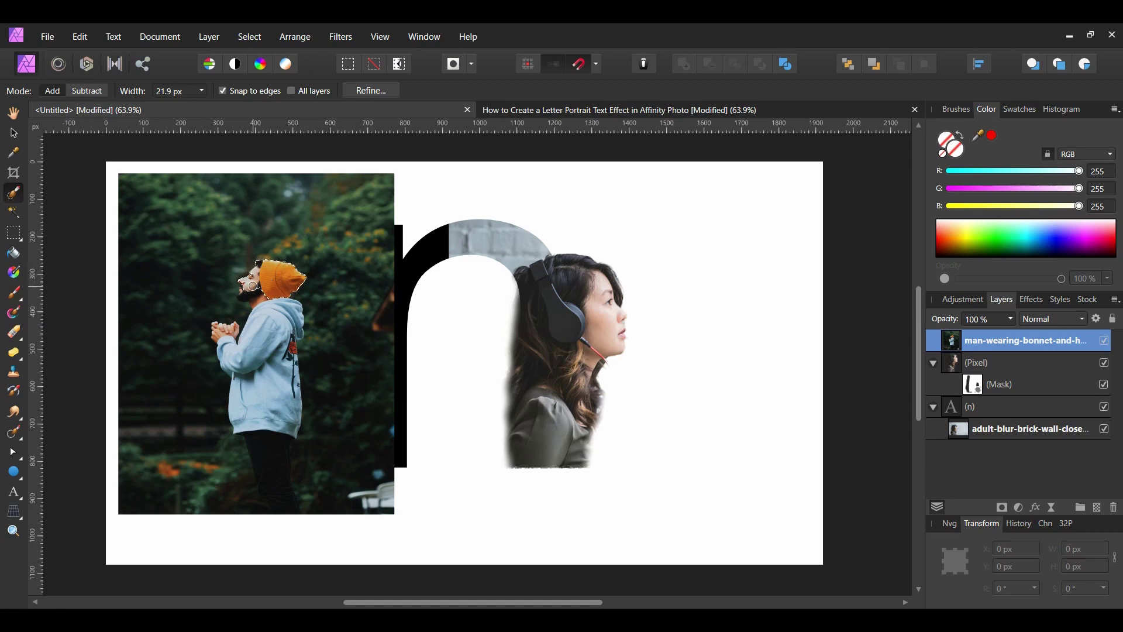
mouse_move(246, 289)
left_mouse_down()
mouse_move(284, 310)
mouse_move(276, 353)
mouse_move(296, 334)
mouse_move(281, 381)
mouse_move(257, 367)
left_mouse_up()
mouse_move(266, 507)
left_mouse_down()
mouse_move(290, 516)
mouse_move(281, 468)
left_mouse_up()
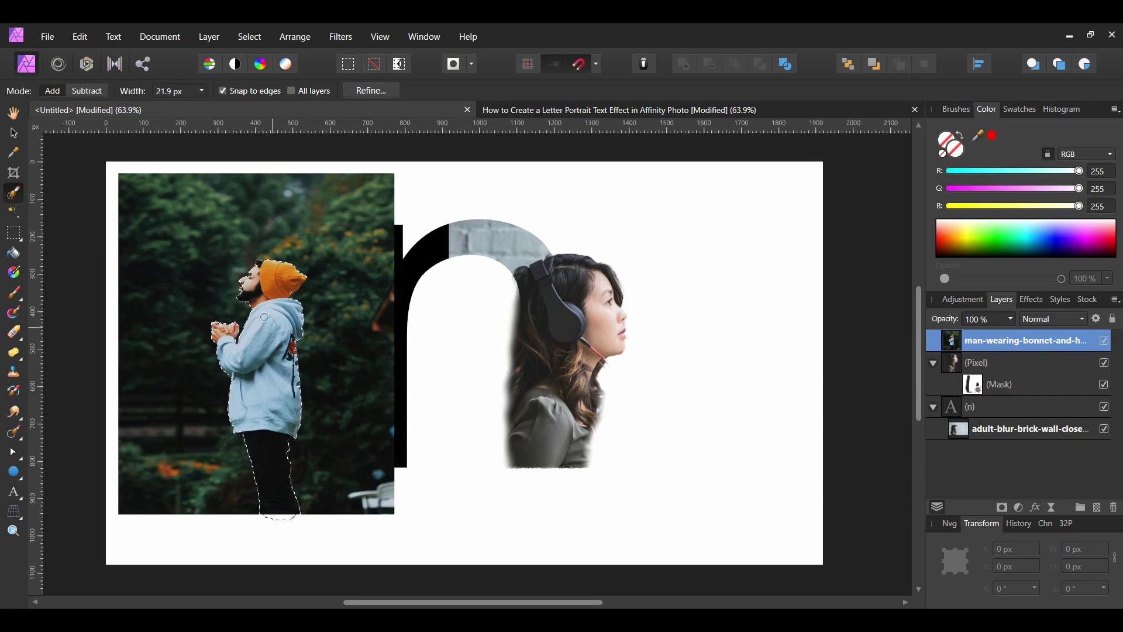
left_click(52, 90)
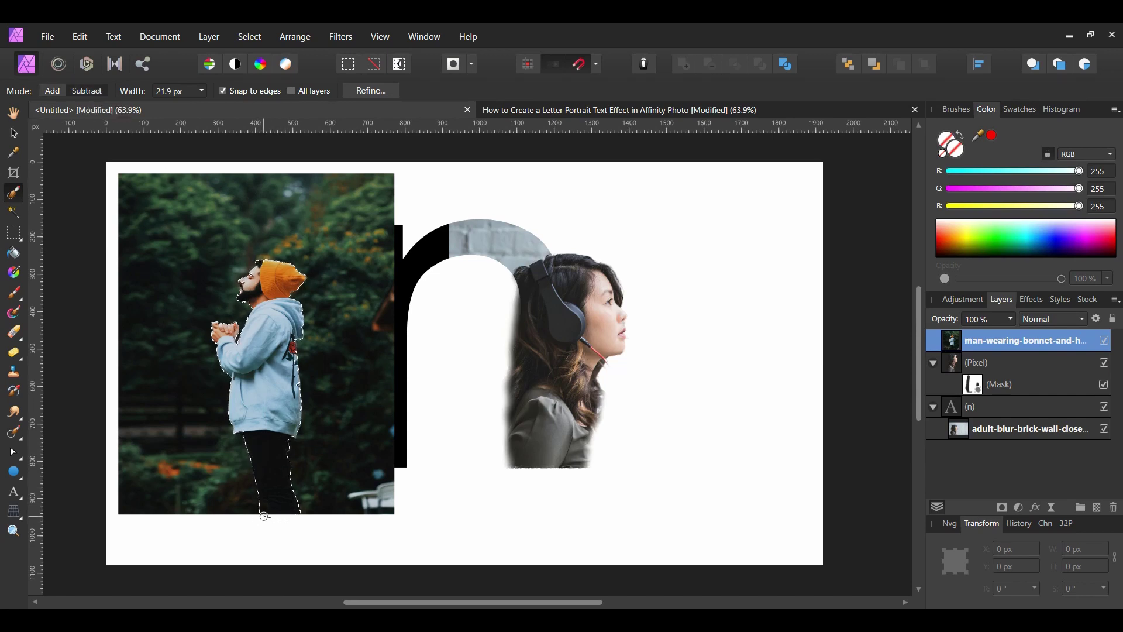
left_click(87, 91)
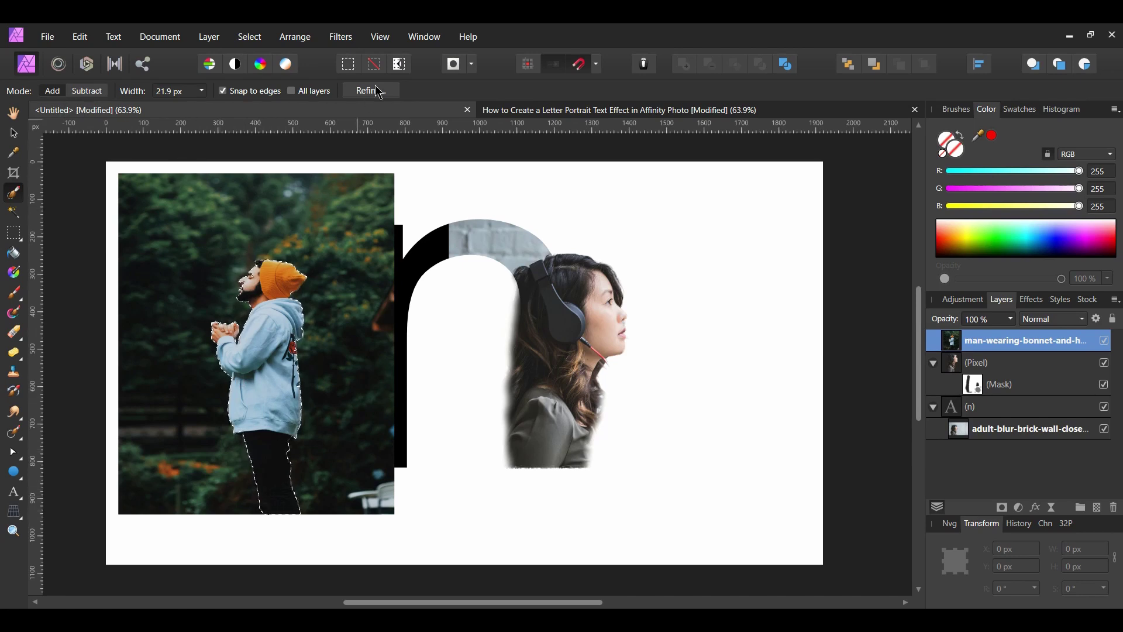
scroll(218, 277, "up", 5)
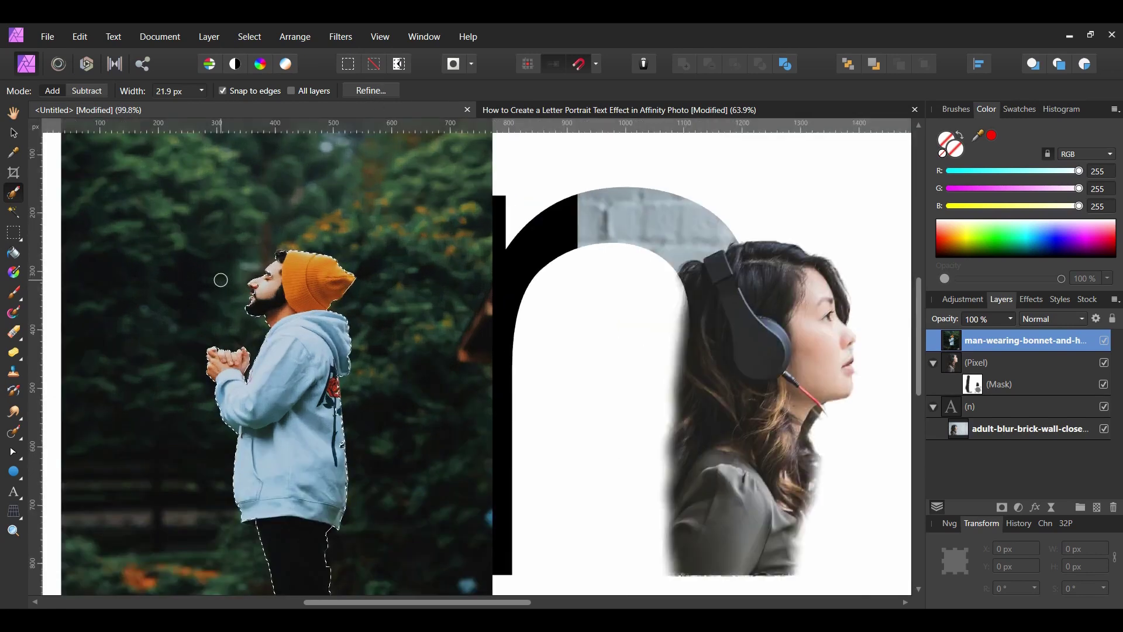
key("bracketleft")
key("bracketleft")
key("bracketleft")
key("bracketleft")
key("bracketleft")
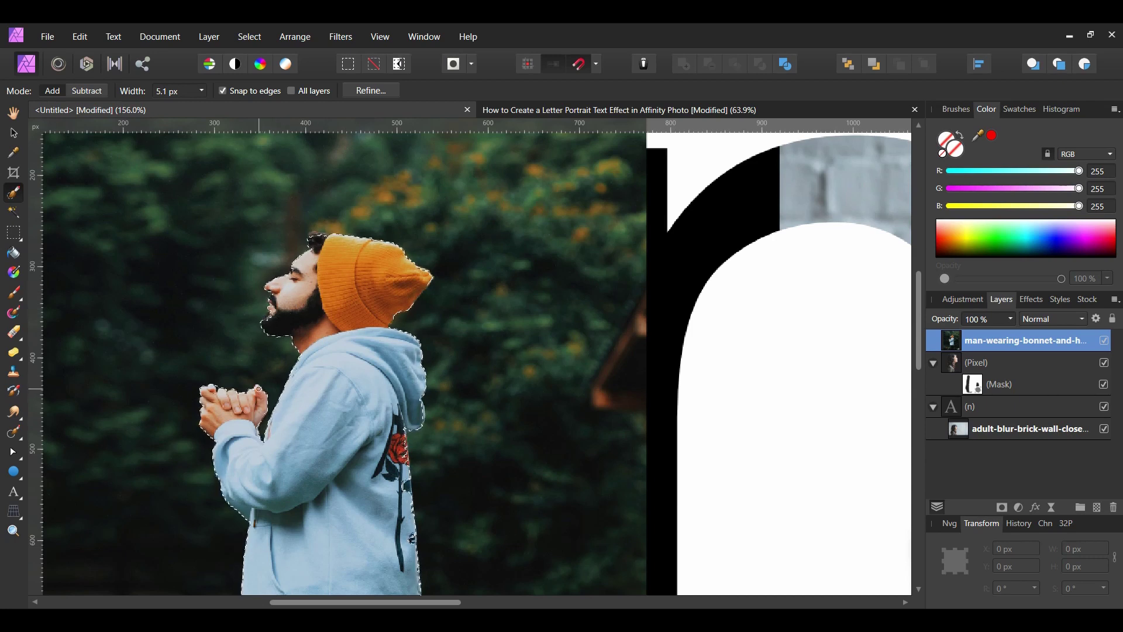
key("ctrl+0")
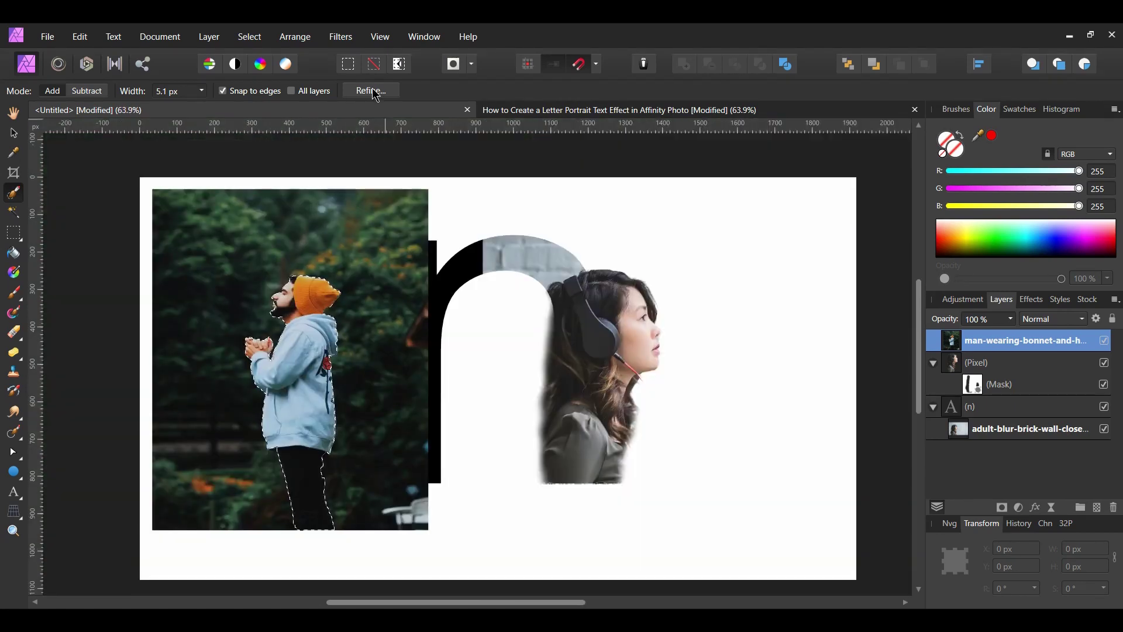
Refine the man selection with output set to New layer and apply it to create his cutout.
left_click(372, 91)
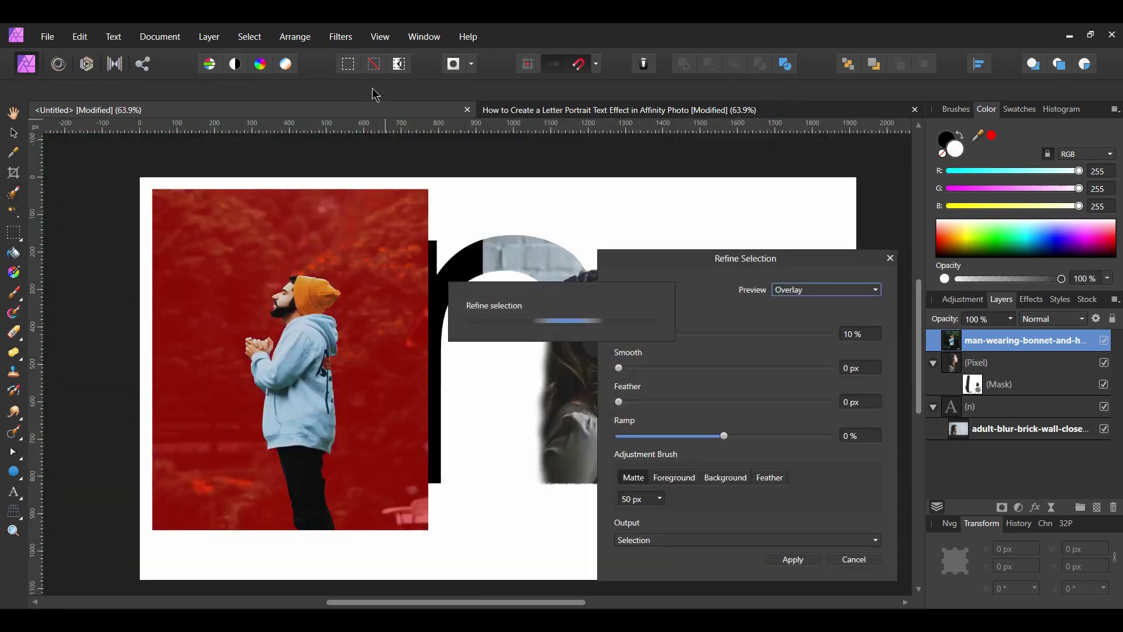
left_click(736, 541)
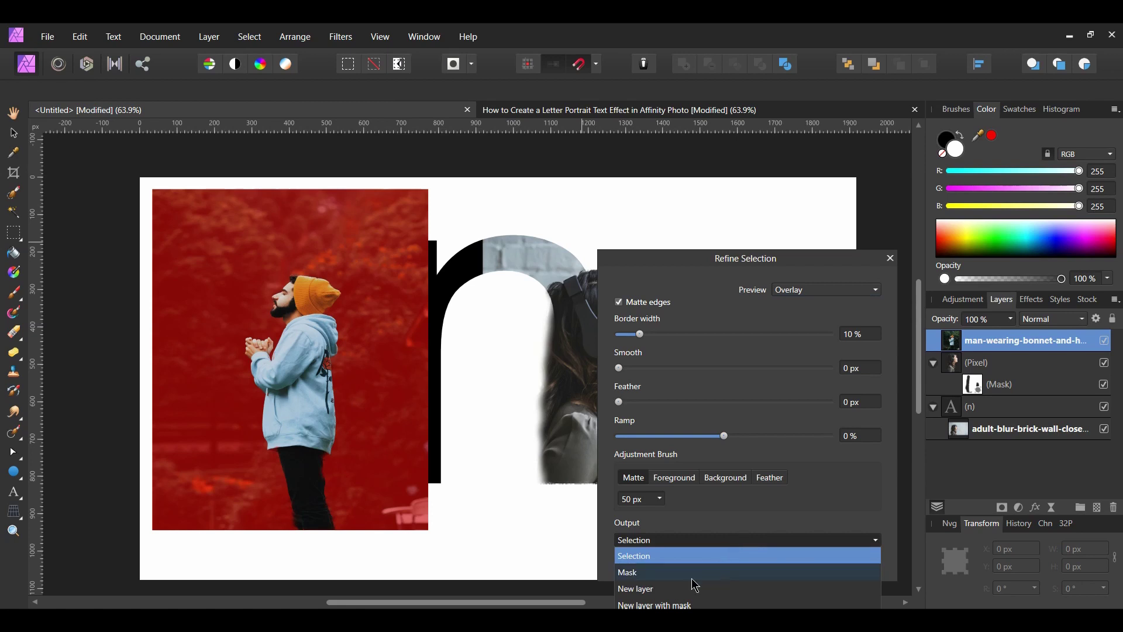
left_click(665, 591)
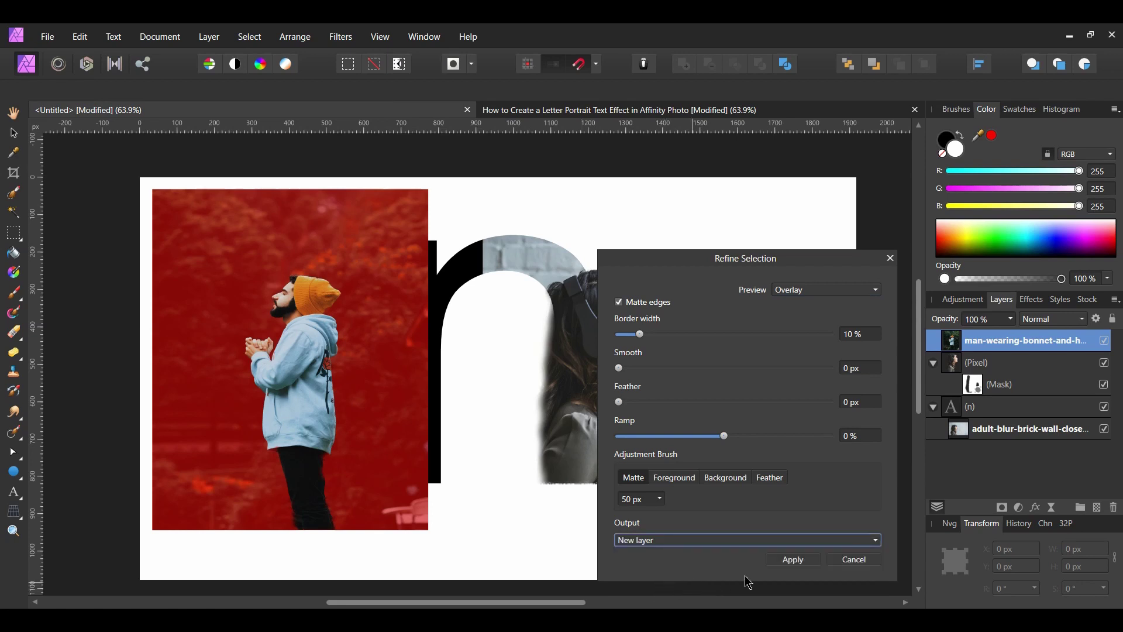
left_click(793, 561)
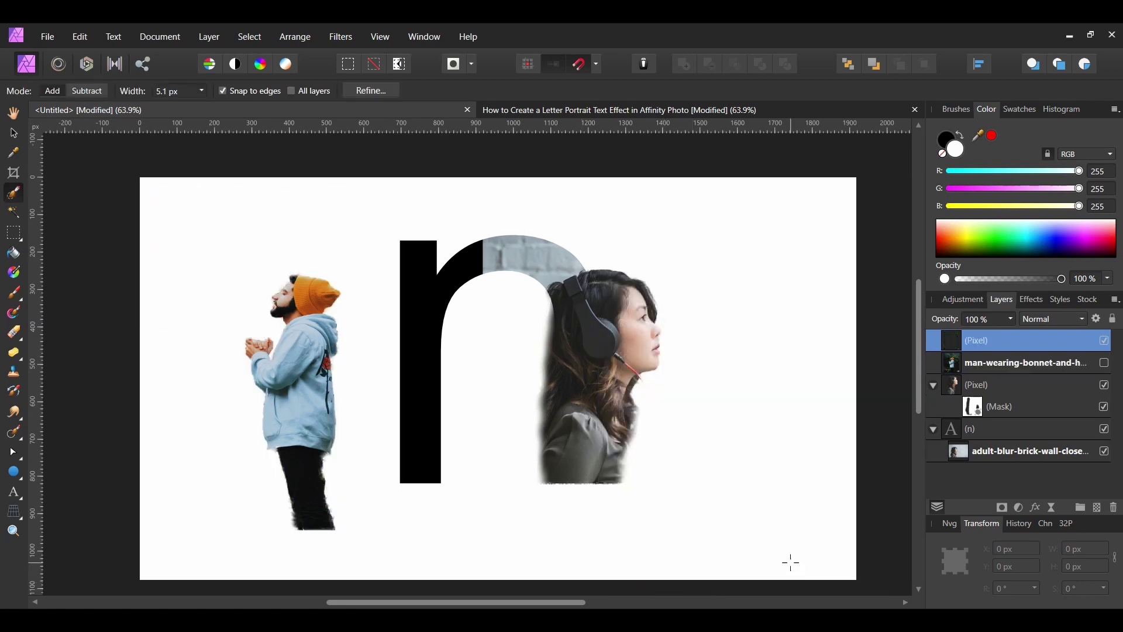
Unhide the man's forest photo, clip it inside the letter n, and shift it to fill the stem.
left_click(1104, 363)
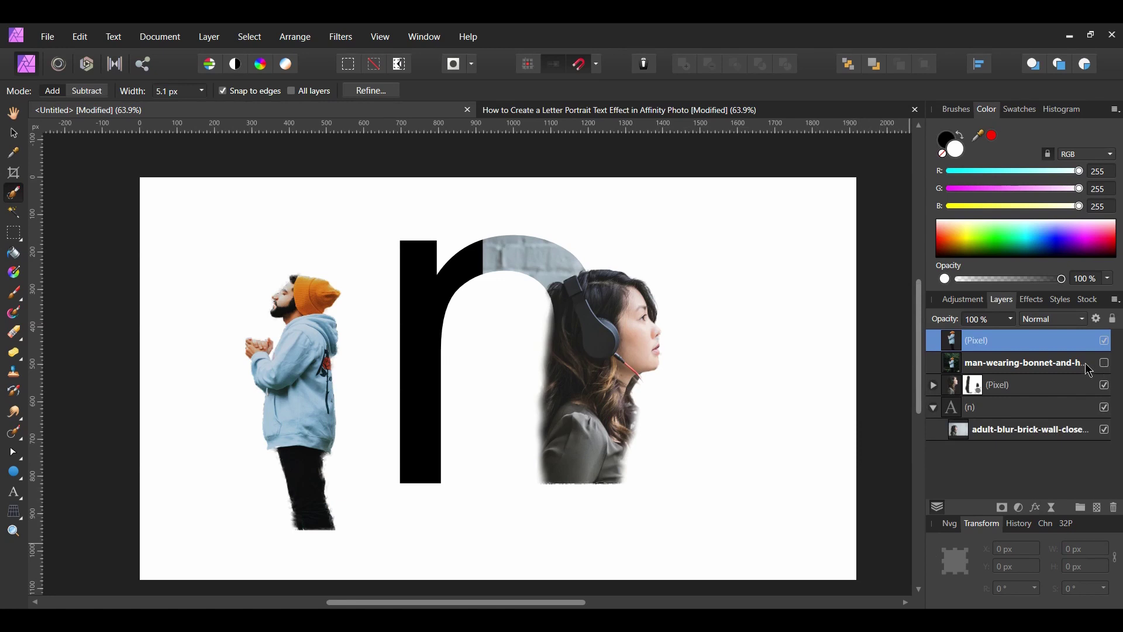
left_click(1091, 369)
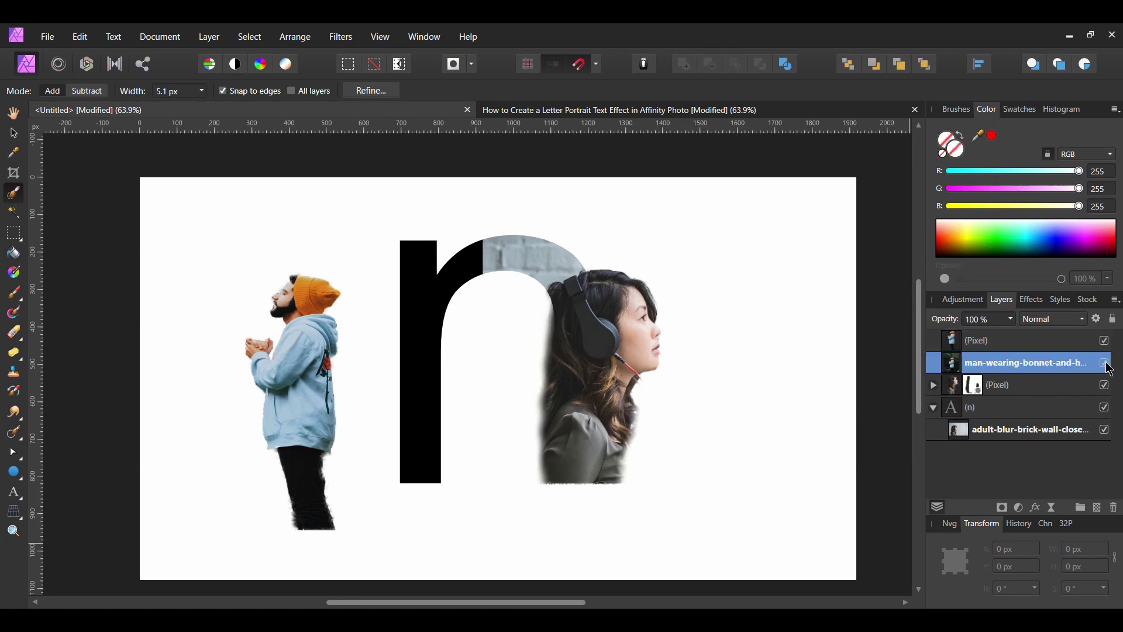
left_click(1107, 365)
left_click_drag(936, 367, 976, 420)
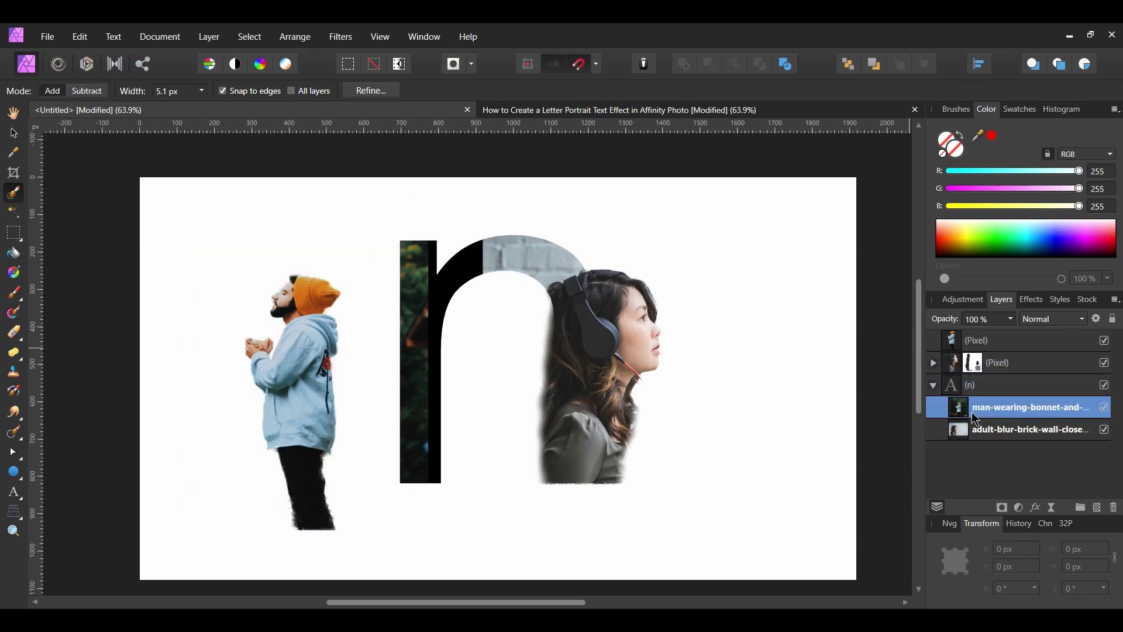
left_click(14, 134)
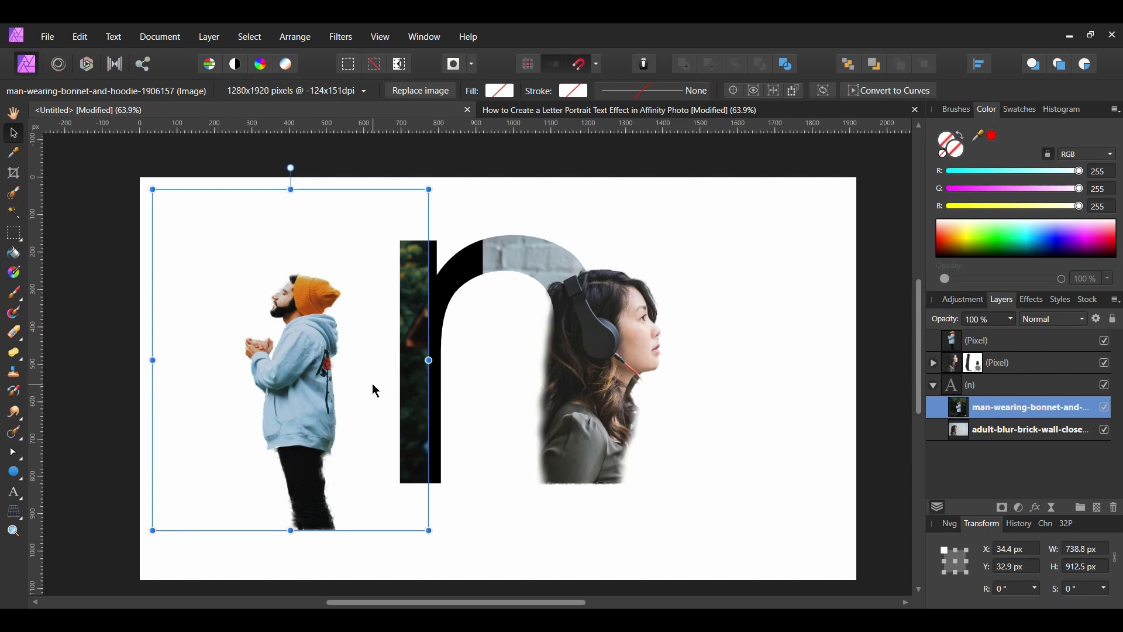
left_click_drag(374, 384, 472, 386)
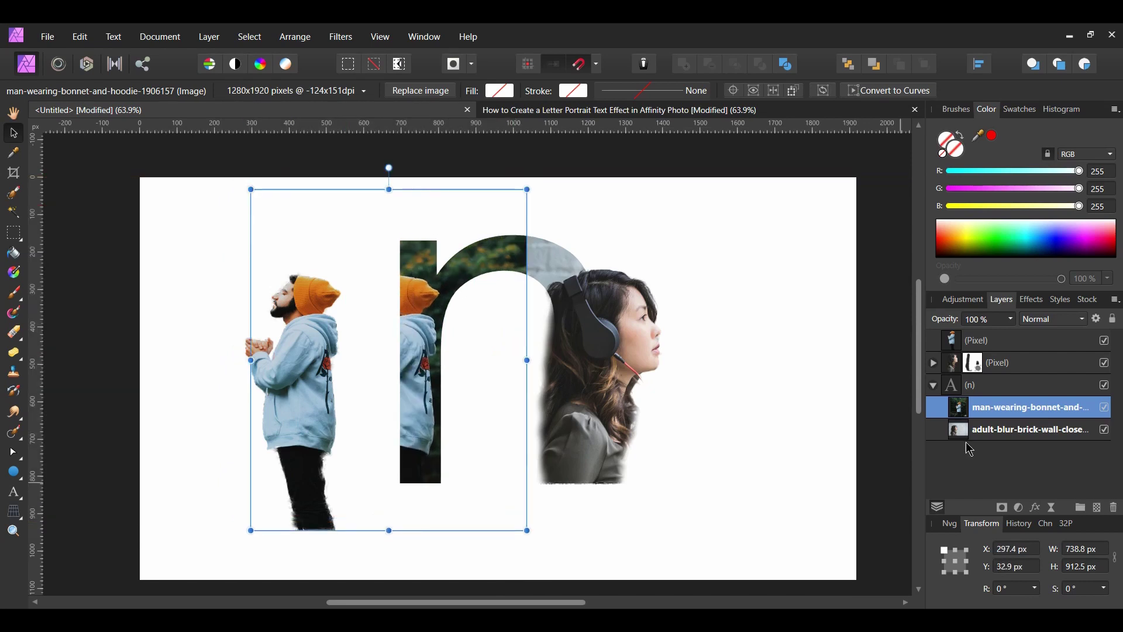
Move the man cutout over the n's left stem and bring the brick-wall photo Forward One.
left_click(988, 345)
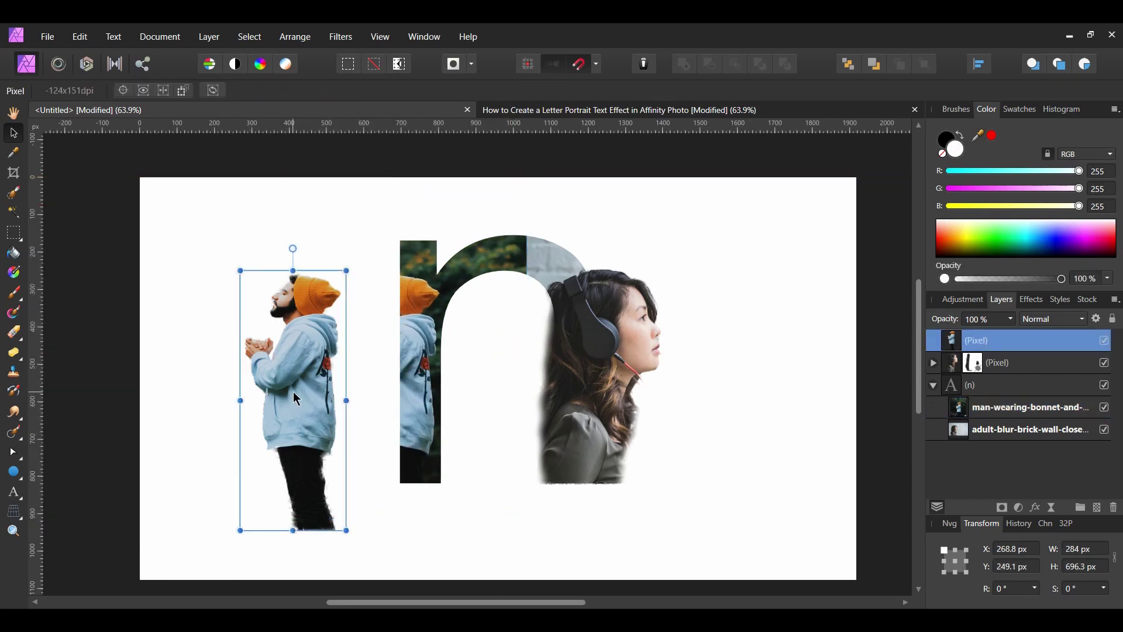
left_click_drag(296, 399, 401, 399)
left_click(951, 408)
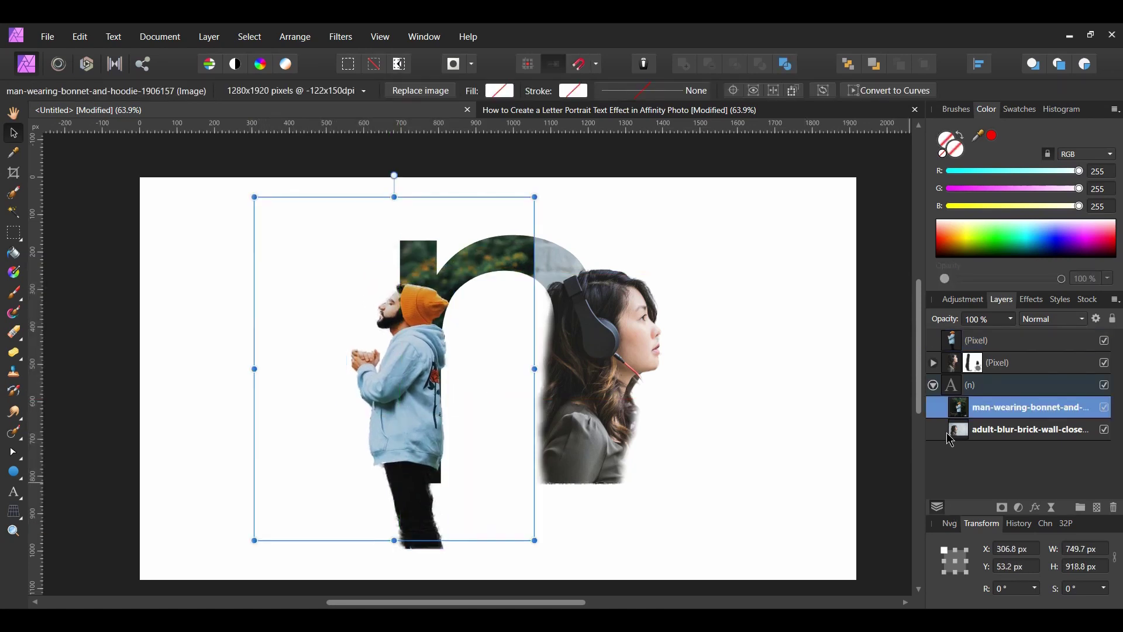
left_click(992, 440)
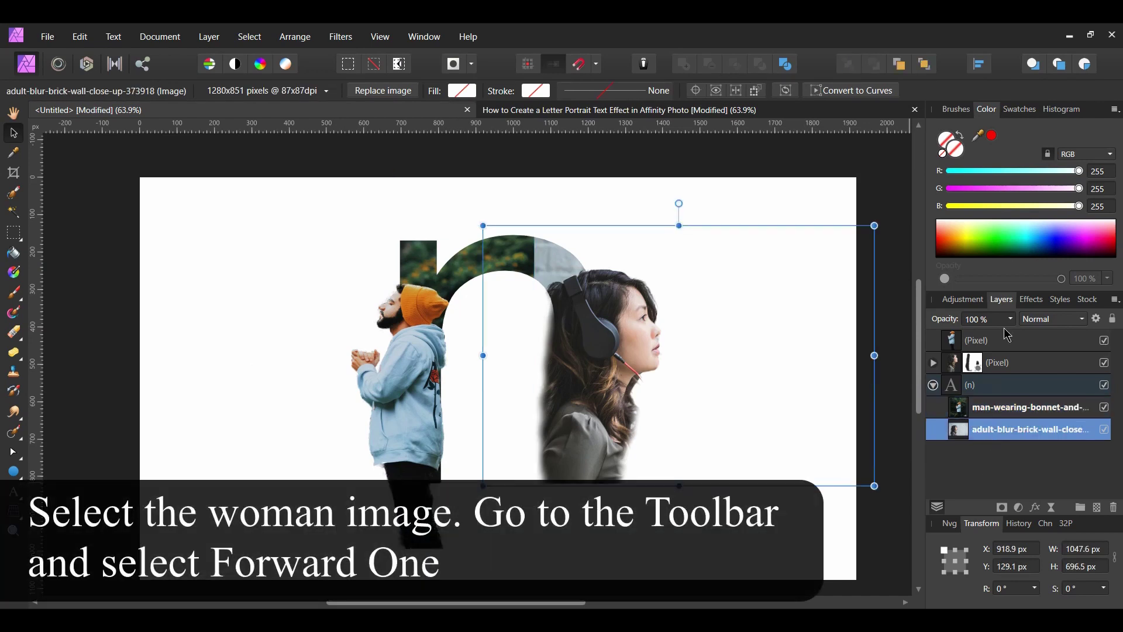
left_click(904, 69)
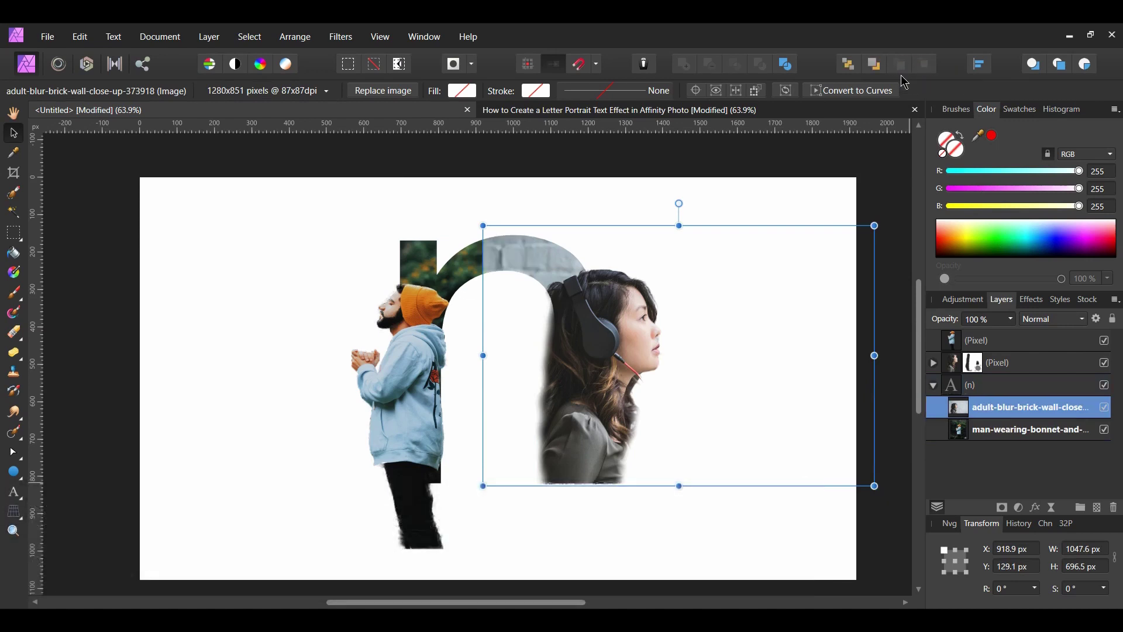
left_click(397, 375)
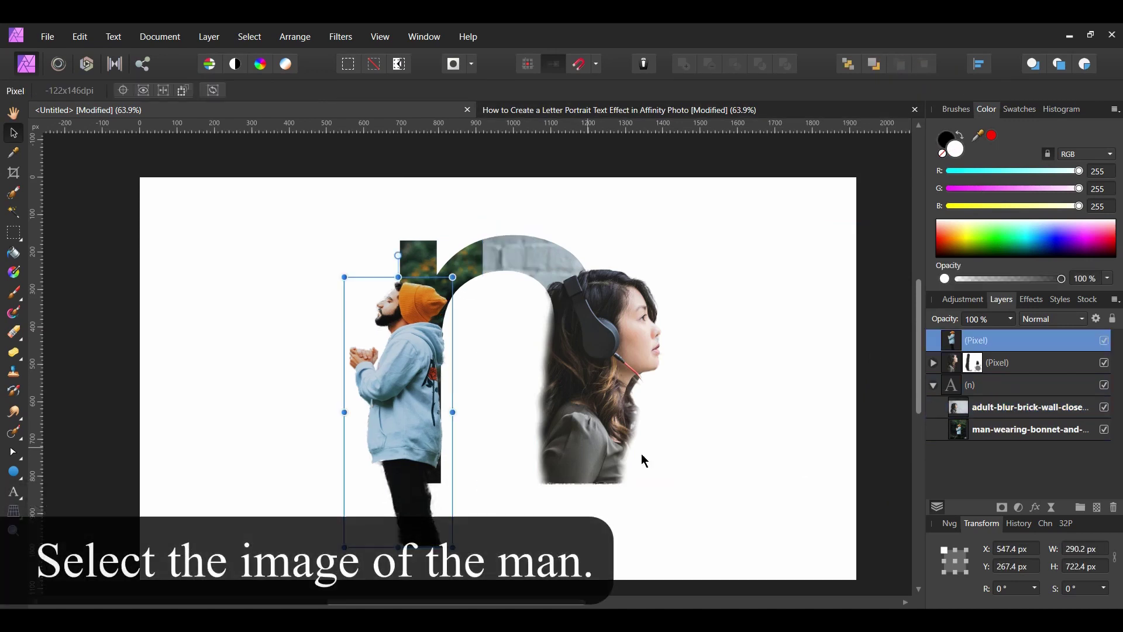
Add a mask to the man cutout and set up a black 64 px soft Paint Brush.
left_click(1006, 512)
left_click(934, 340)
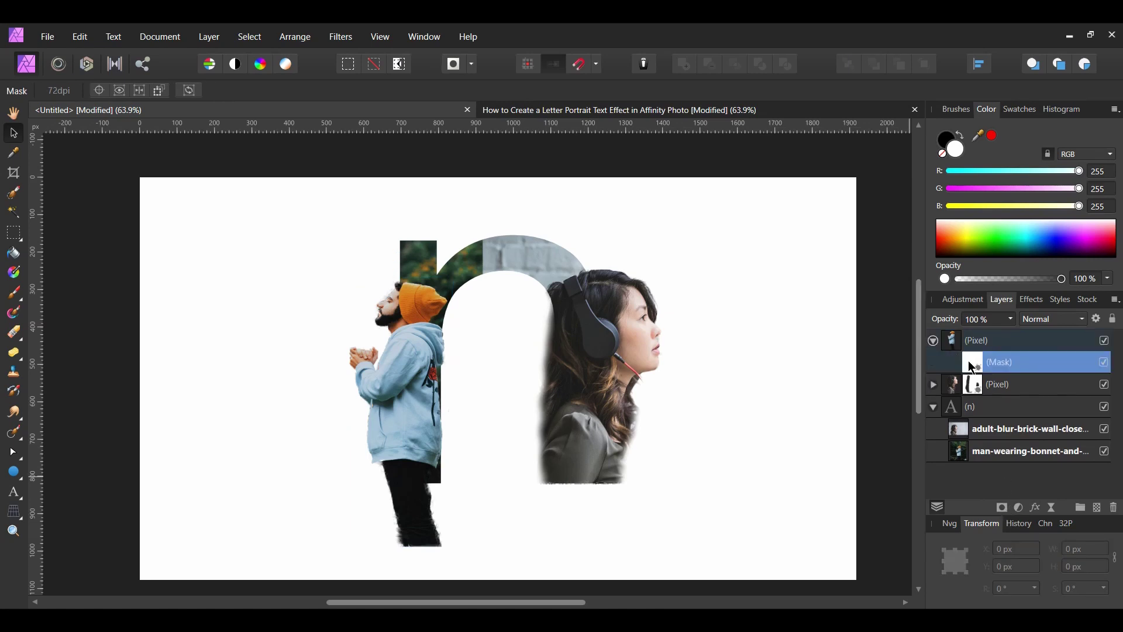
left_click(17, 294)
left_click(81, 293)
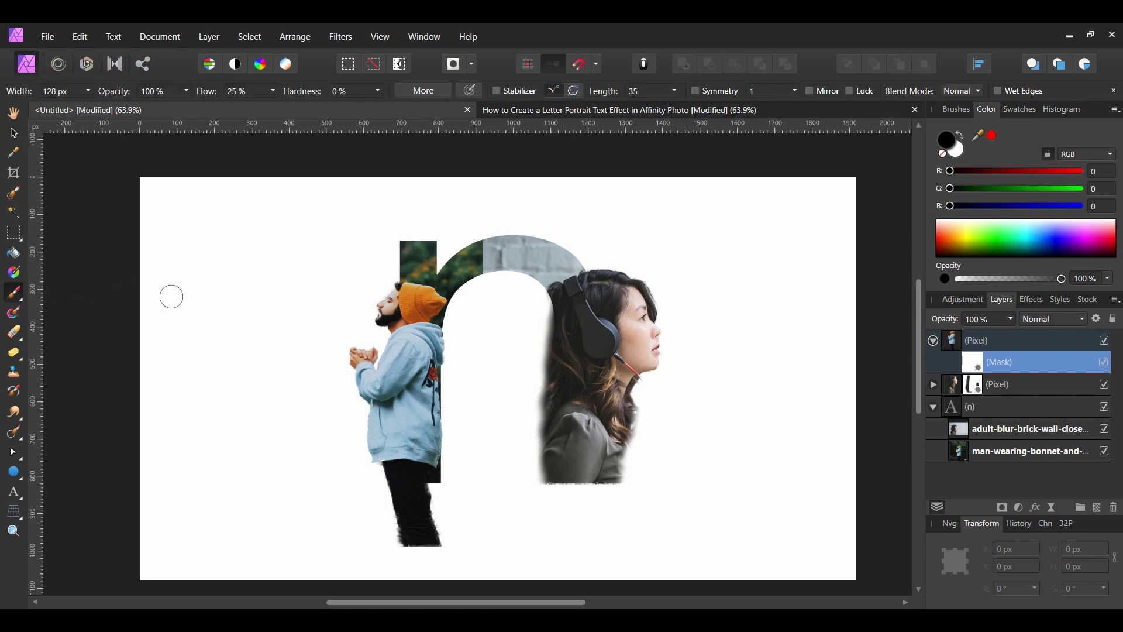
left_click(940, 155)
left_click(955, 111)
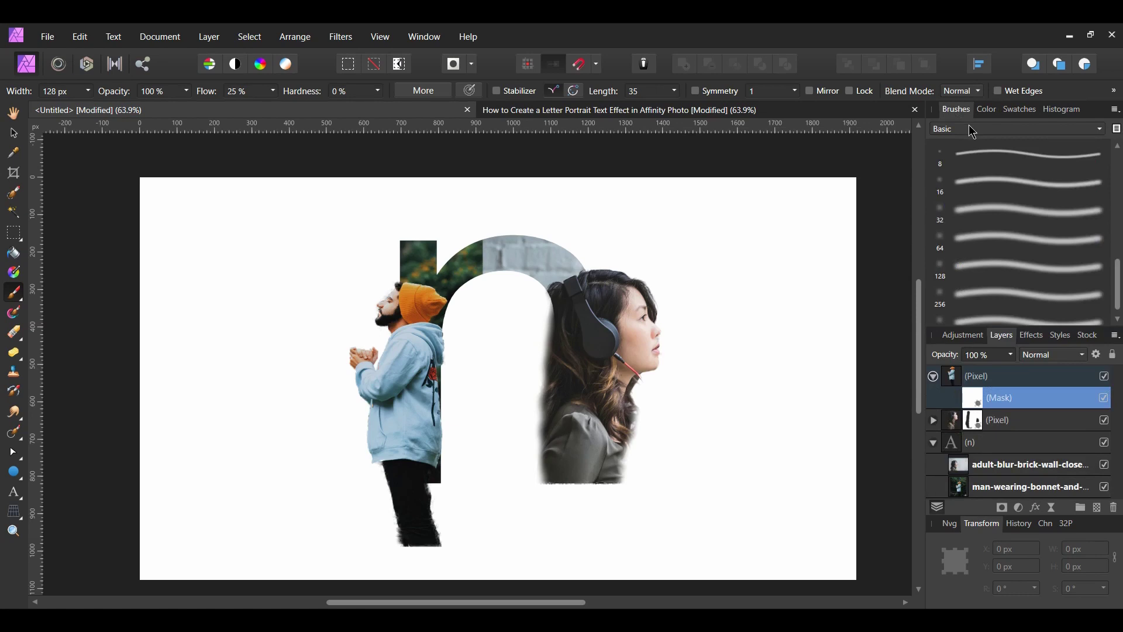
left_click(959, 237)
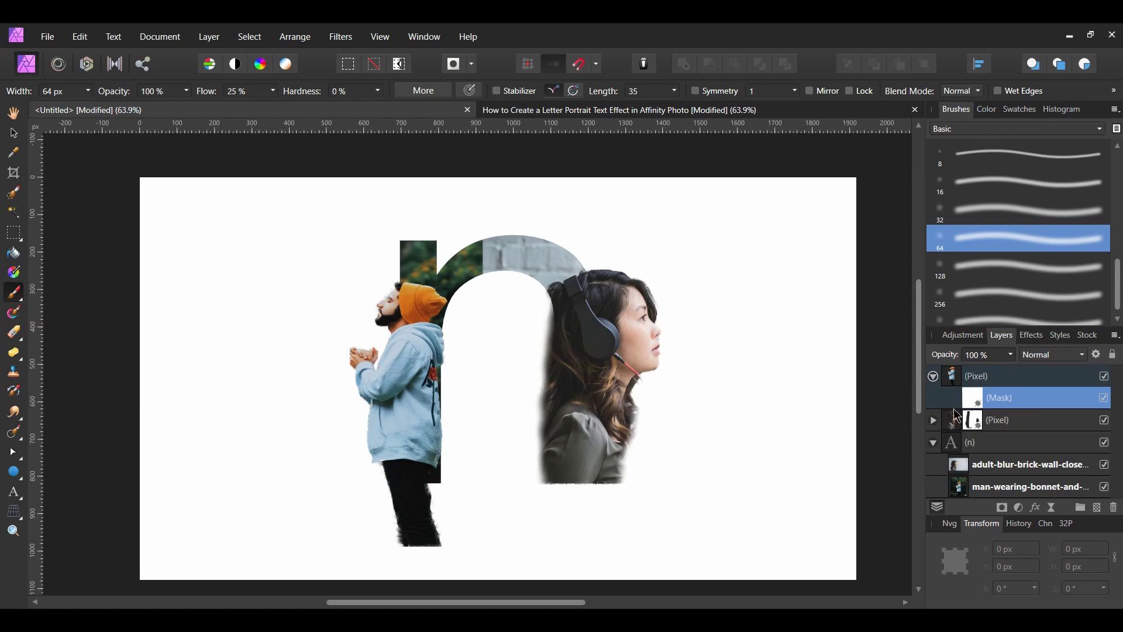
Paint away the jeans' bottom, beanie back and strip along his back, saving the project.
mouse_move(421, 552)
left_mouse_down()
mouse_move(464, 542)
mouse_move(398, 548)
mouse_move(451, 541)
mouse_move(411, 533)
mouse_move(441, 530)
mouse_move(393, 536)
mouse_move(407, 537)
mouse_move(408, 489)
left_mouse_up()
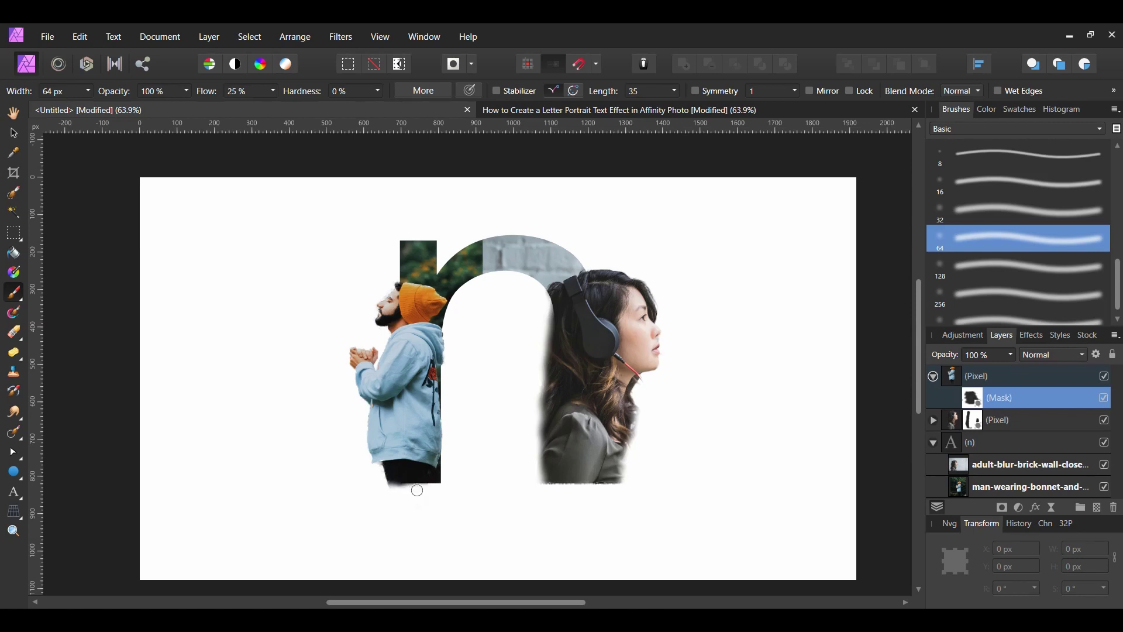
left_click_drag(412, 490, 394, 492)
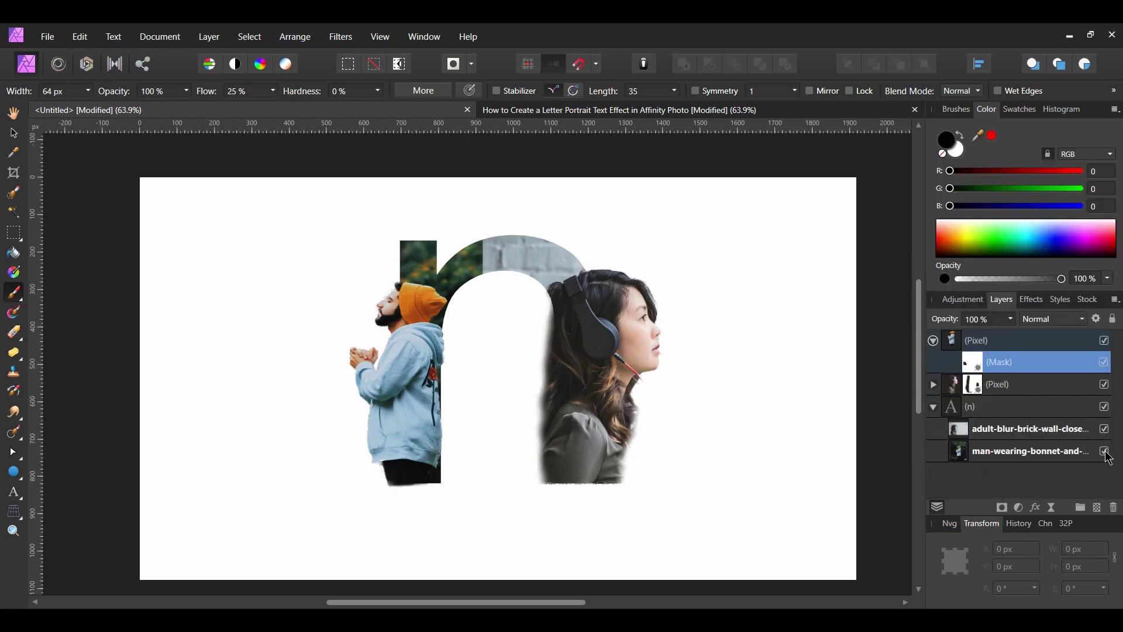
left_click(1106, 451)
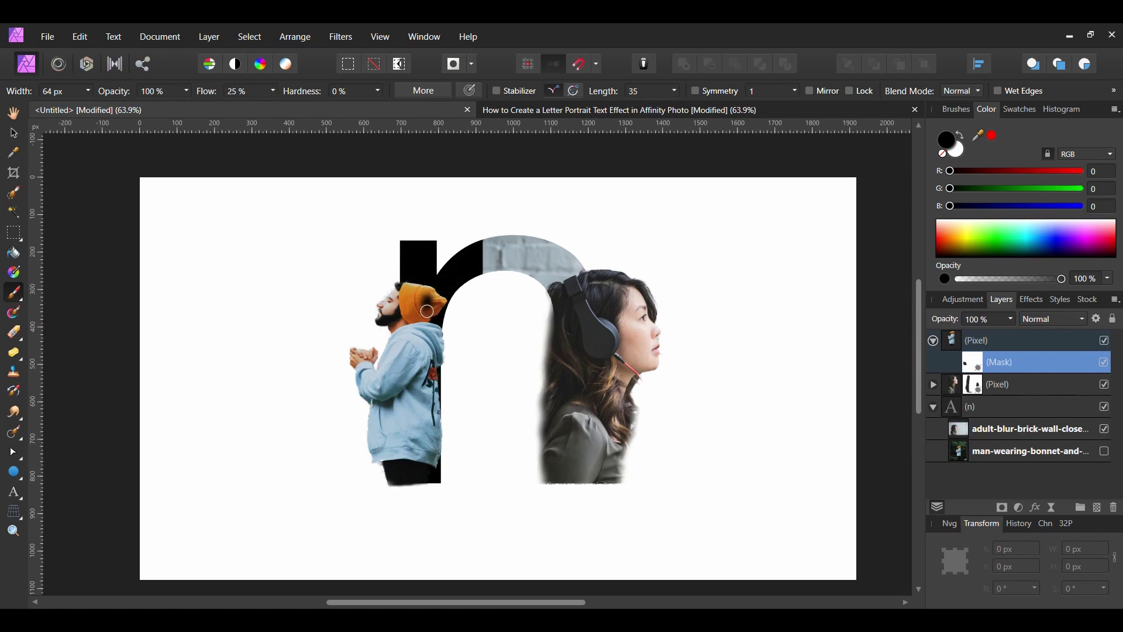
mouse_move(427, 306)
left_mouse_down()
mouse_move(442, 304)
mouse_move(440, 290)
mouse_move(423, 326)
mouse_move(442, 304)
mouse_move(422, 301)
mouse_move(441, 363)
mouse_move(435, 333)
mouse_move(433, 462)
mouse_move(435, 351)
left_mouse_up()
key("ctrl+s")
mouse_move(425, 439)
left_mouse_down()
mouse_move(422, 461)
mouse_move(426, 276)
mouse_move(419, 458)
left_mouse_up()
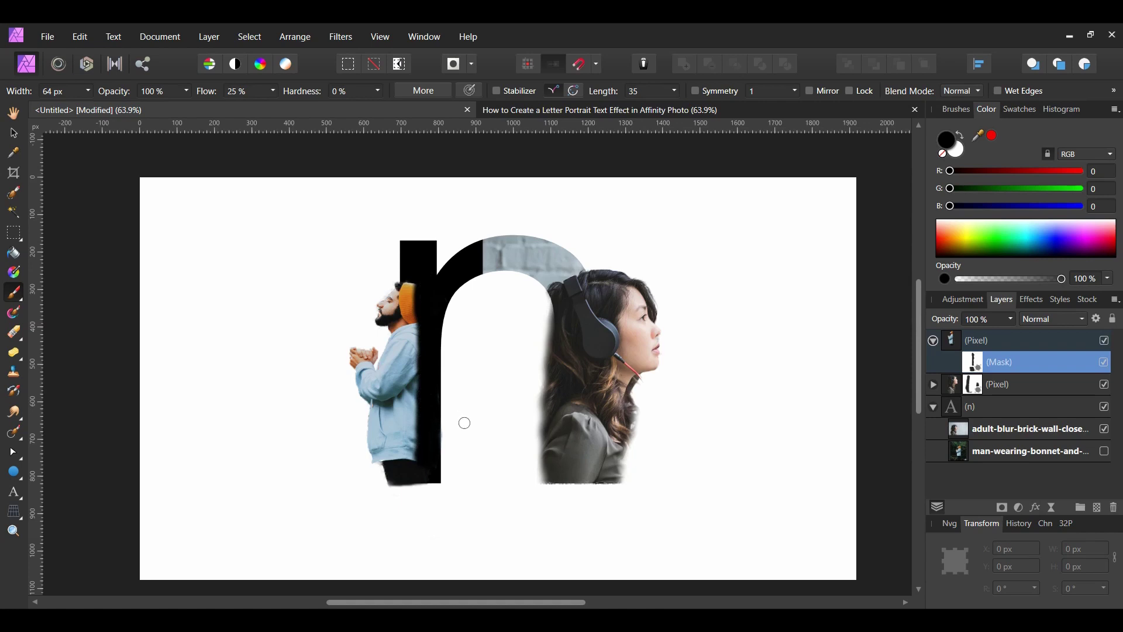
left_click(1105, 454)
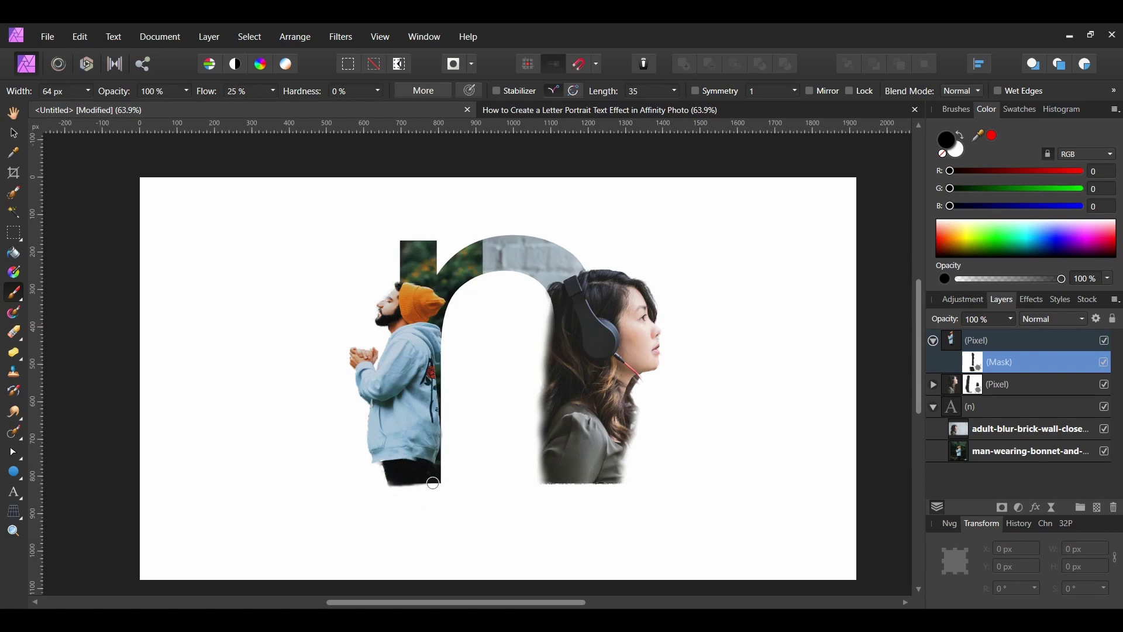
Clear the selection and draw a snapped white rectangle spanning the full 1920 × 1080 page.
left_click(15, 135)
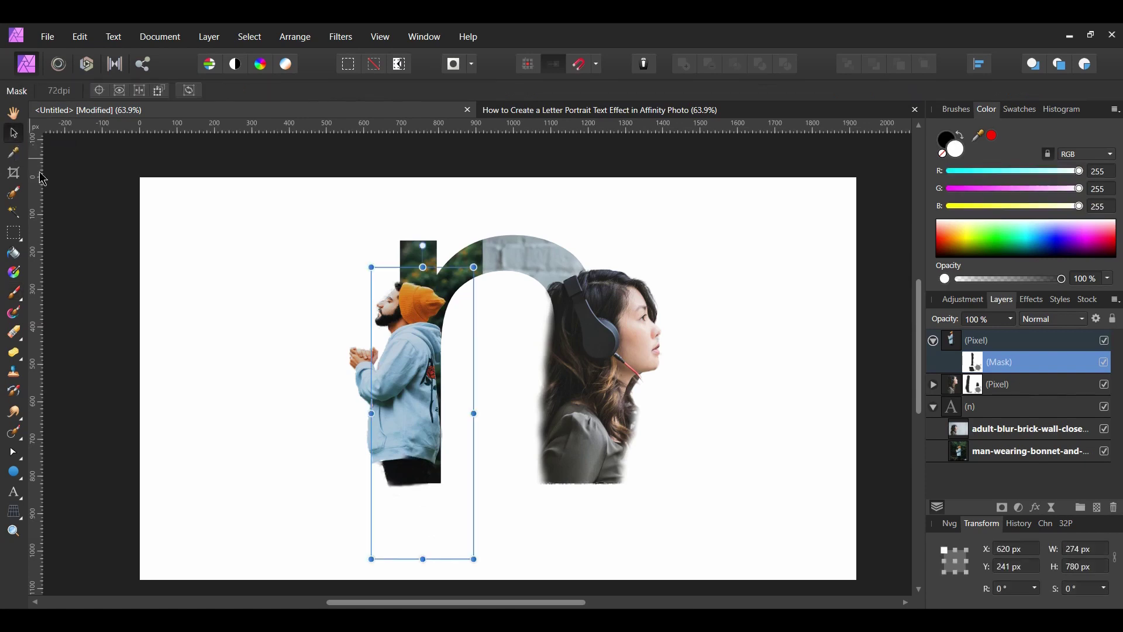
left_click(64, 209)
left_click(23, 482)
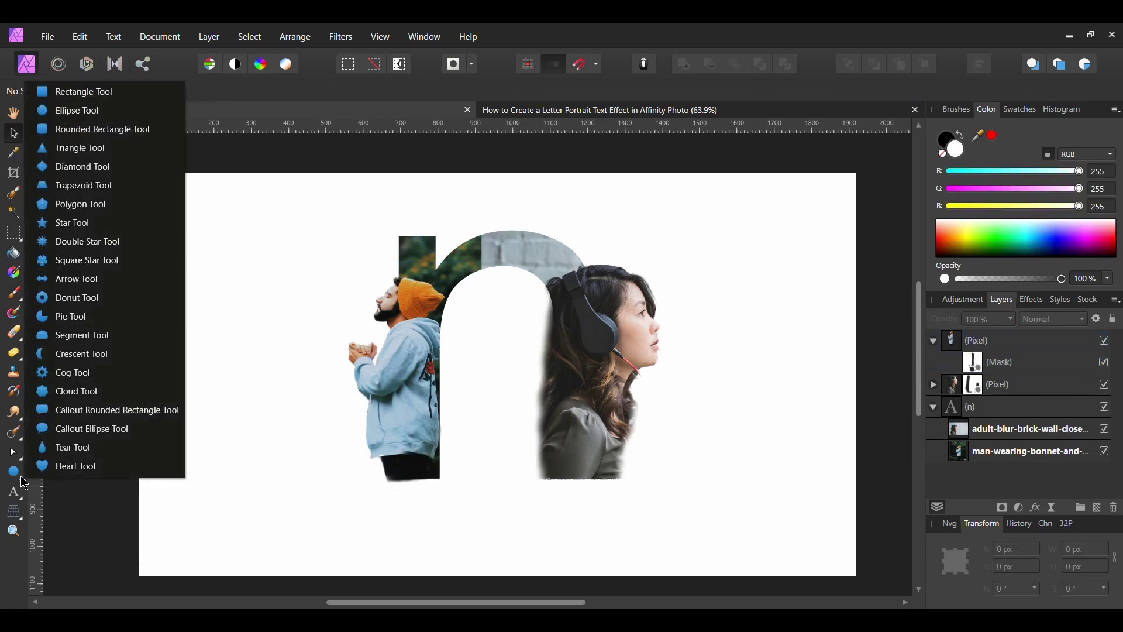
left_click(87, 91)
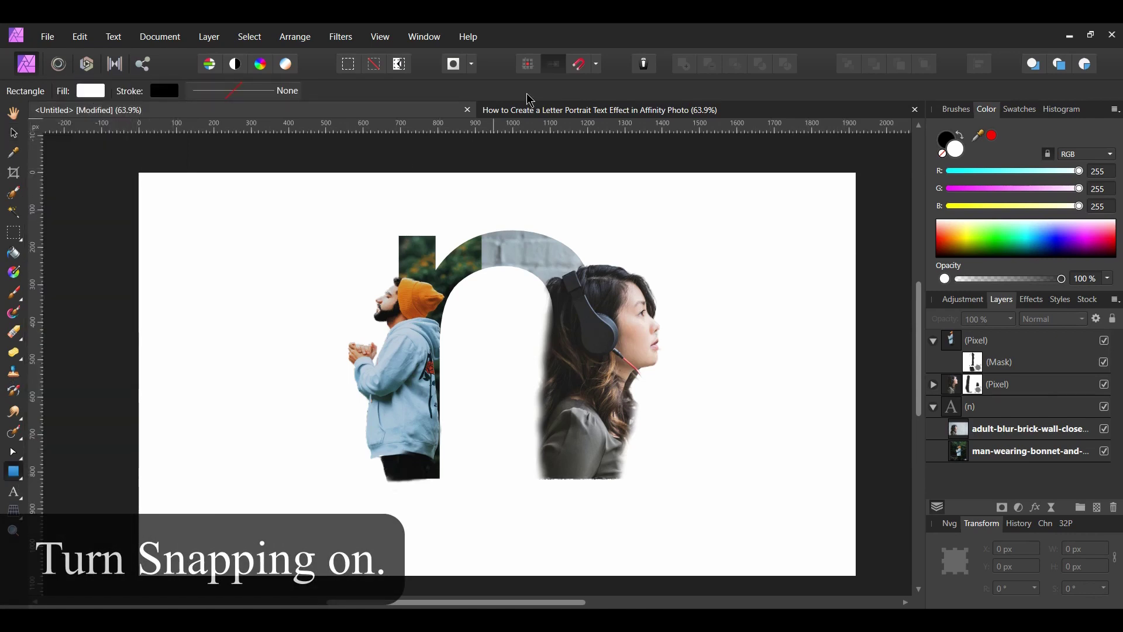
left_click(579, 64)
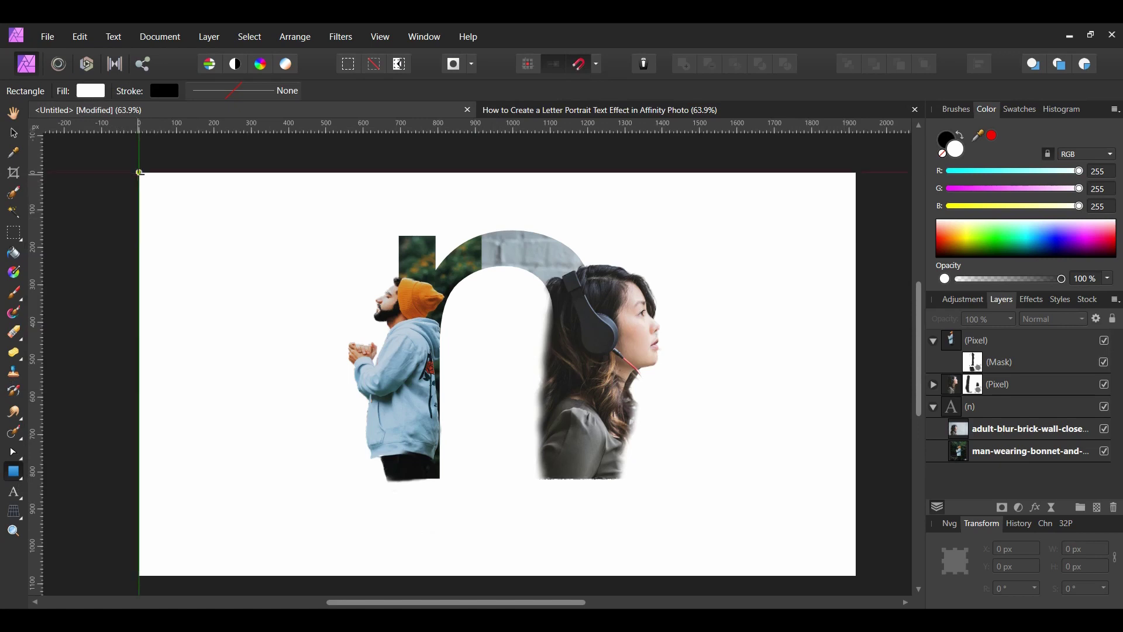
left_click_drag(139, 172, 857, 568)
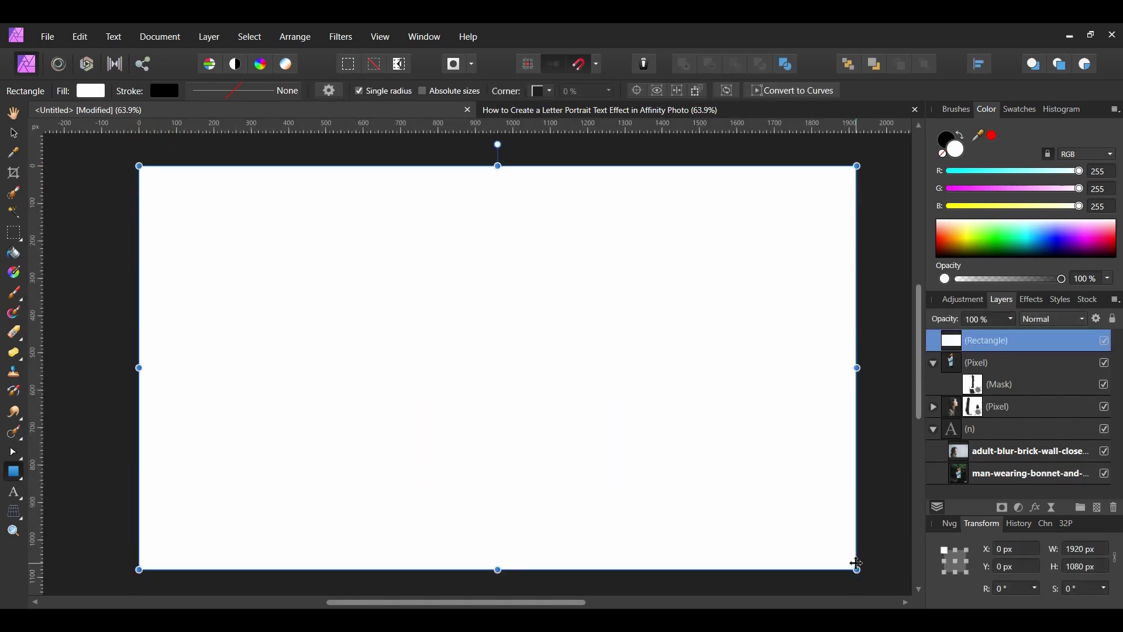
Change the rectangle's fill from white to green hex 26BA8A in the Color Chooser.
double_click(955, 155)
left_click_drag(657, 166, 967, 187)
double_click(983, 355)
right_click(982, 355)
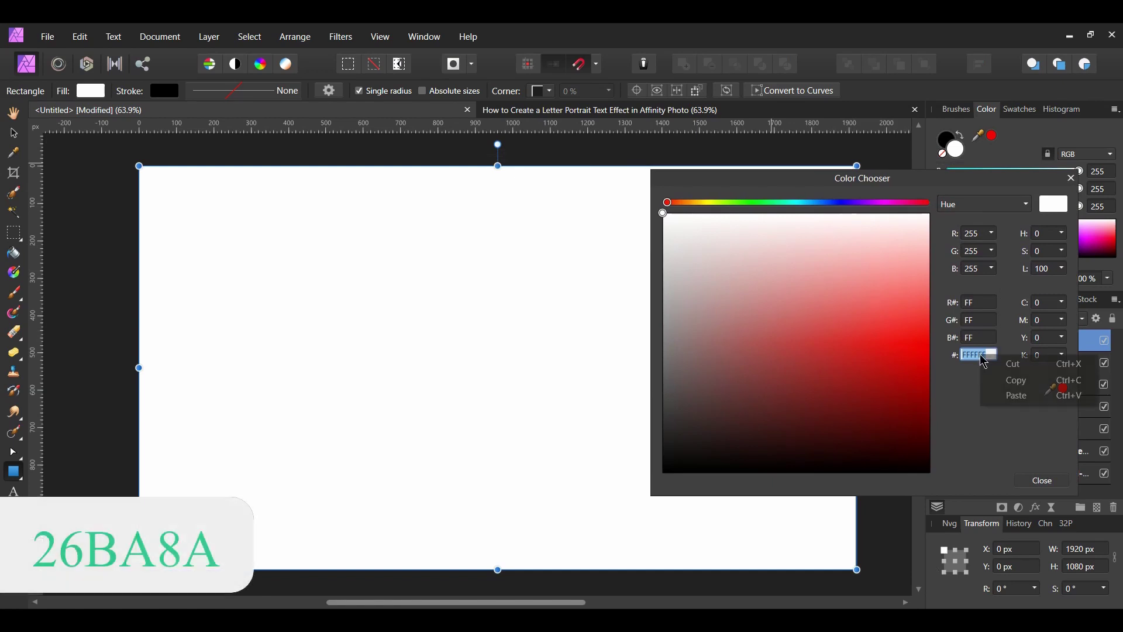
left_click(1001, 396)
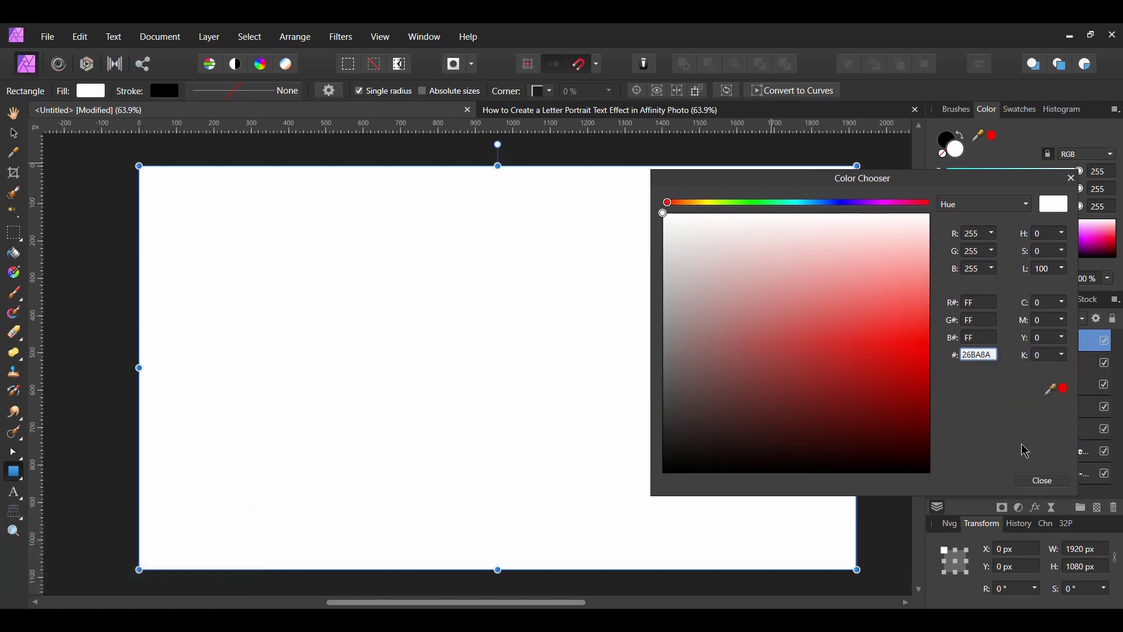
key("Return")
left_click(1044, 481)
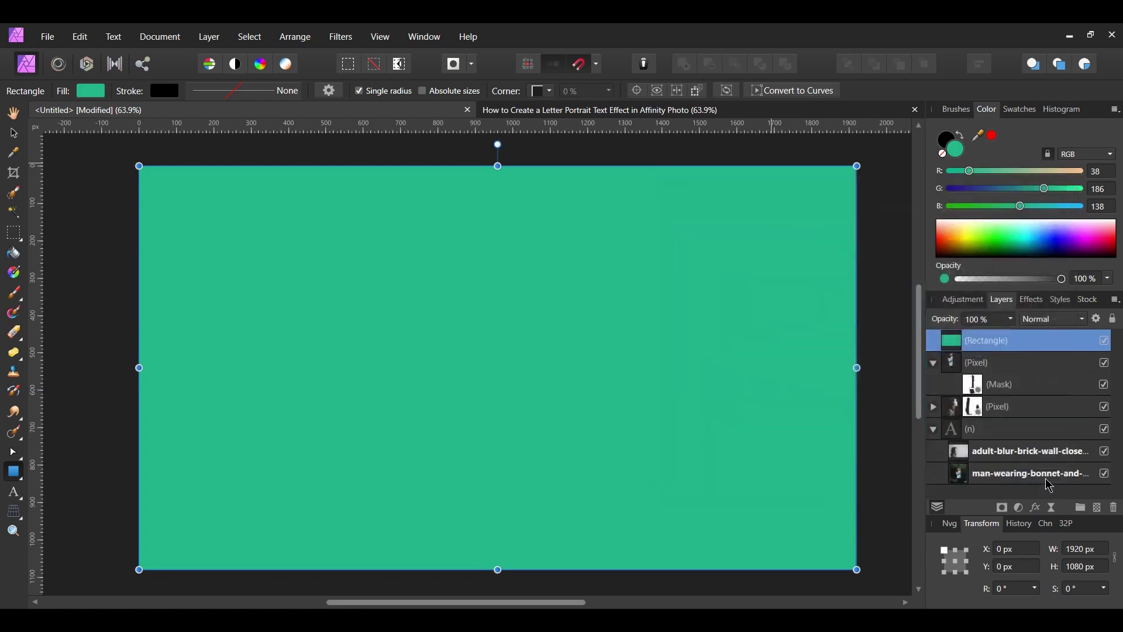